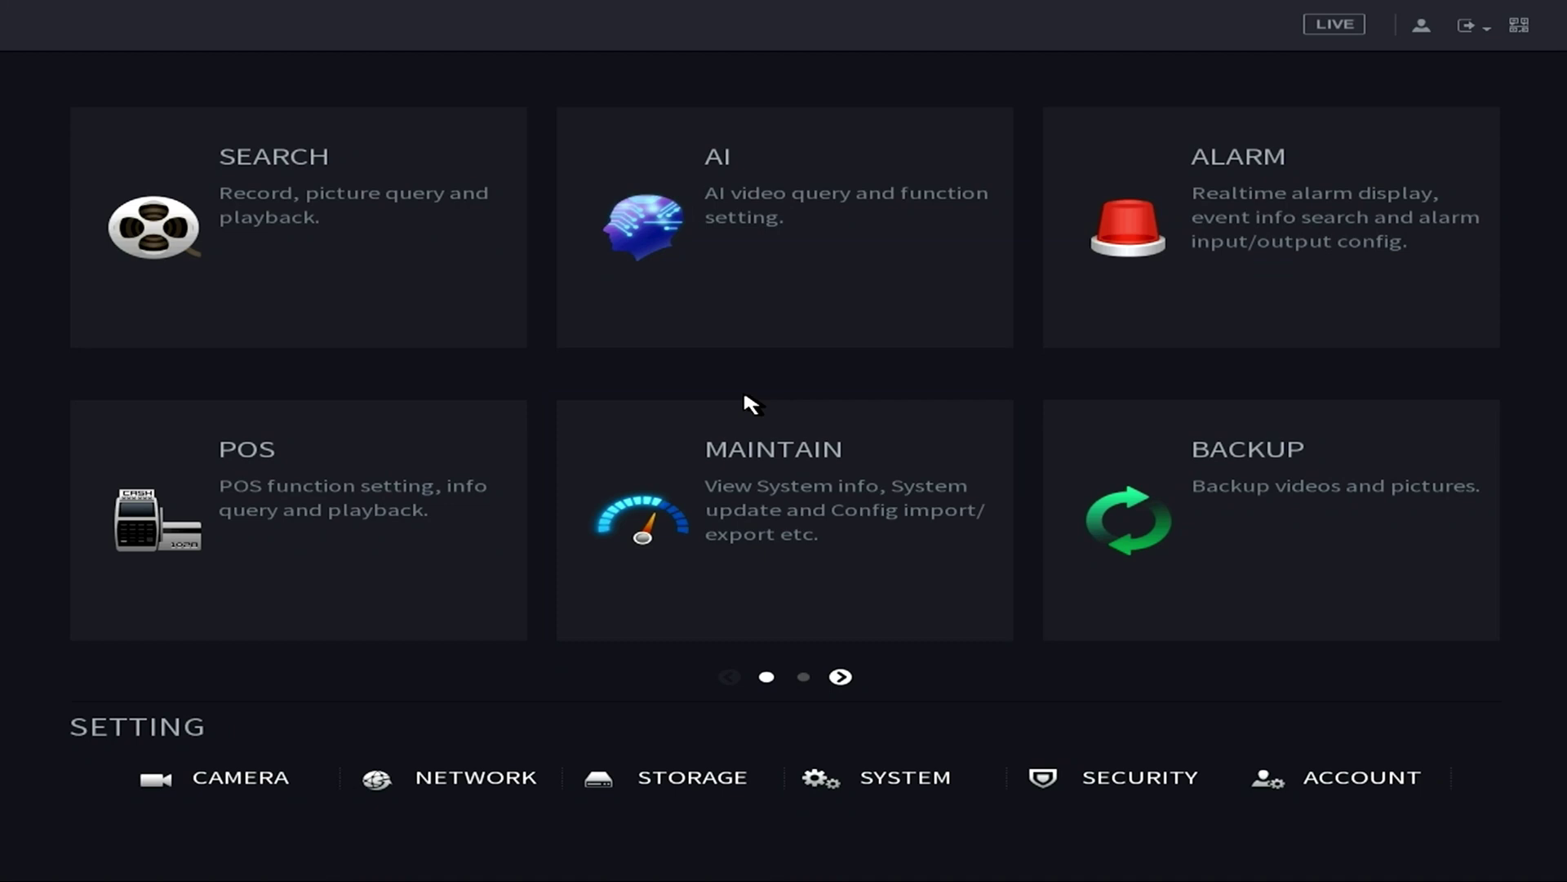
# Enable the IVS smart plan for channel D5 in the AI parameters
pyautogui.click(784, 233)
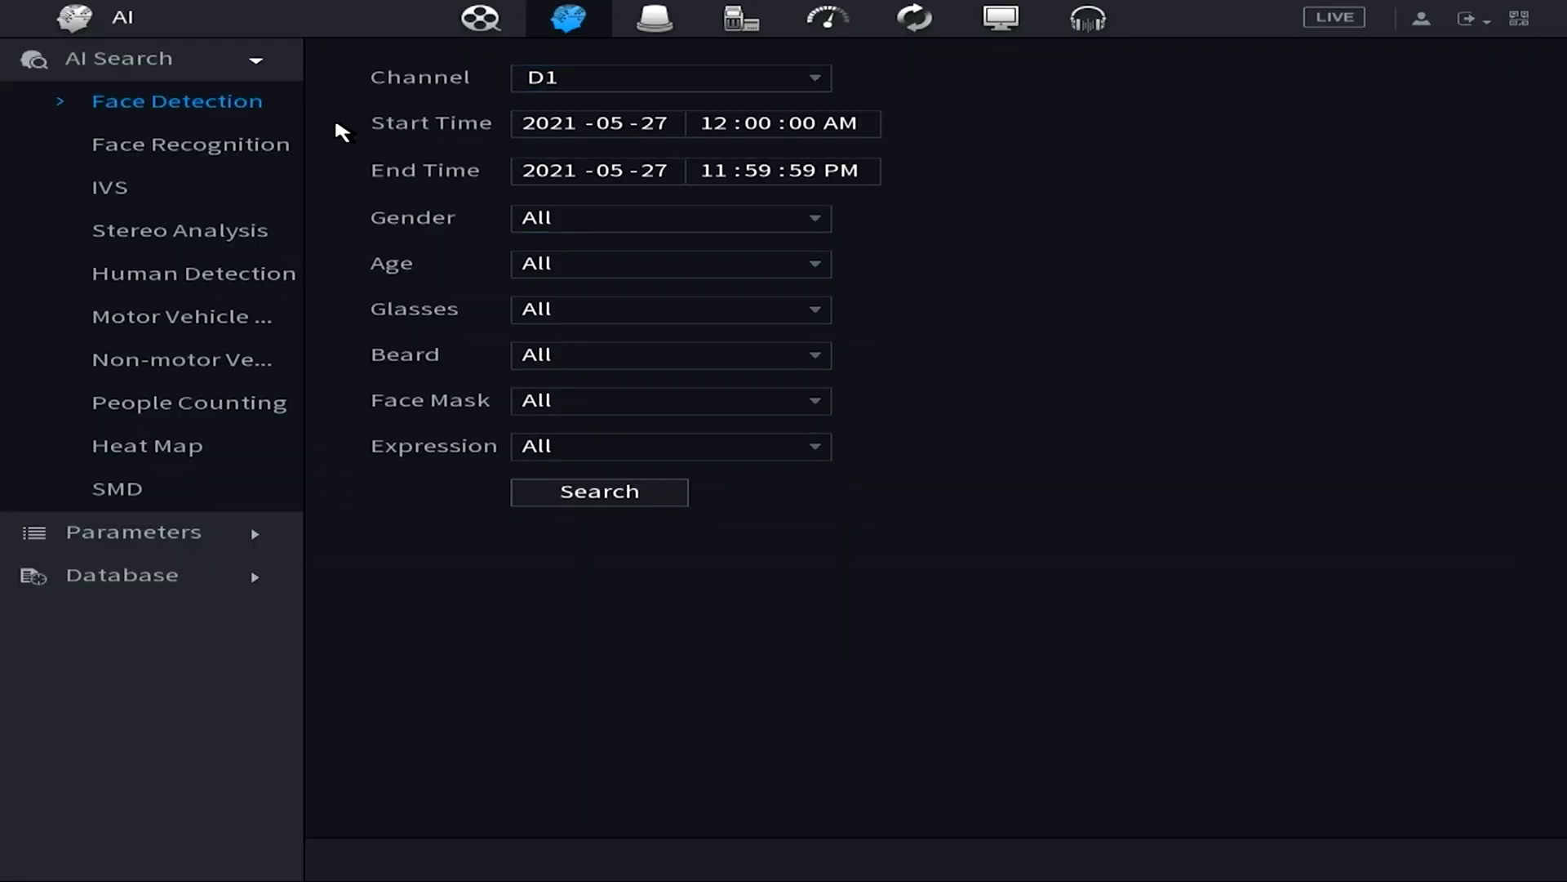
pyautogui.click(253, 60)
pyautogui.click(181, 106)
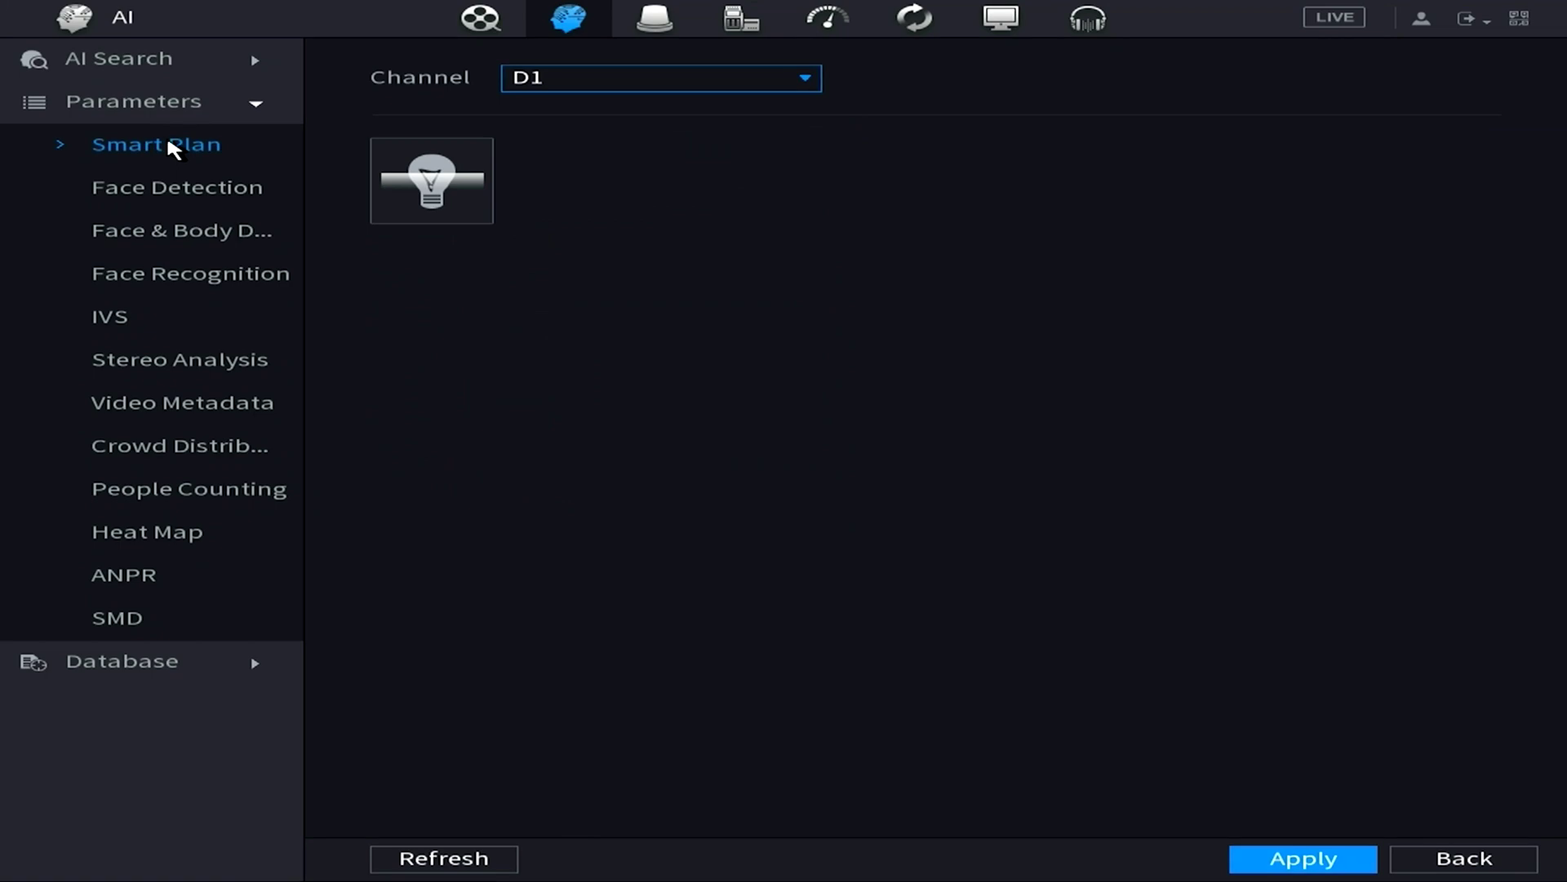
pyautogui.click(584, 81)
pyautogui.click(545, 132)
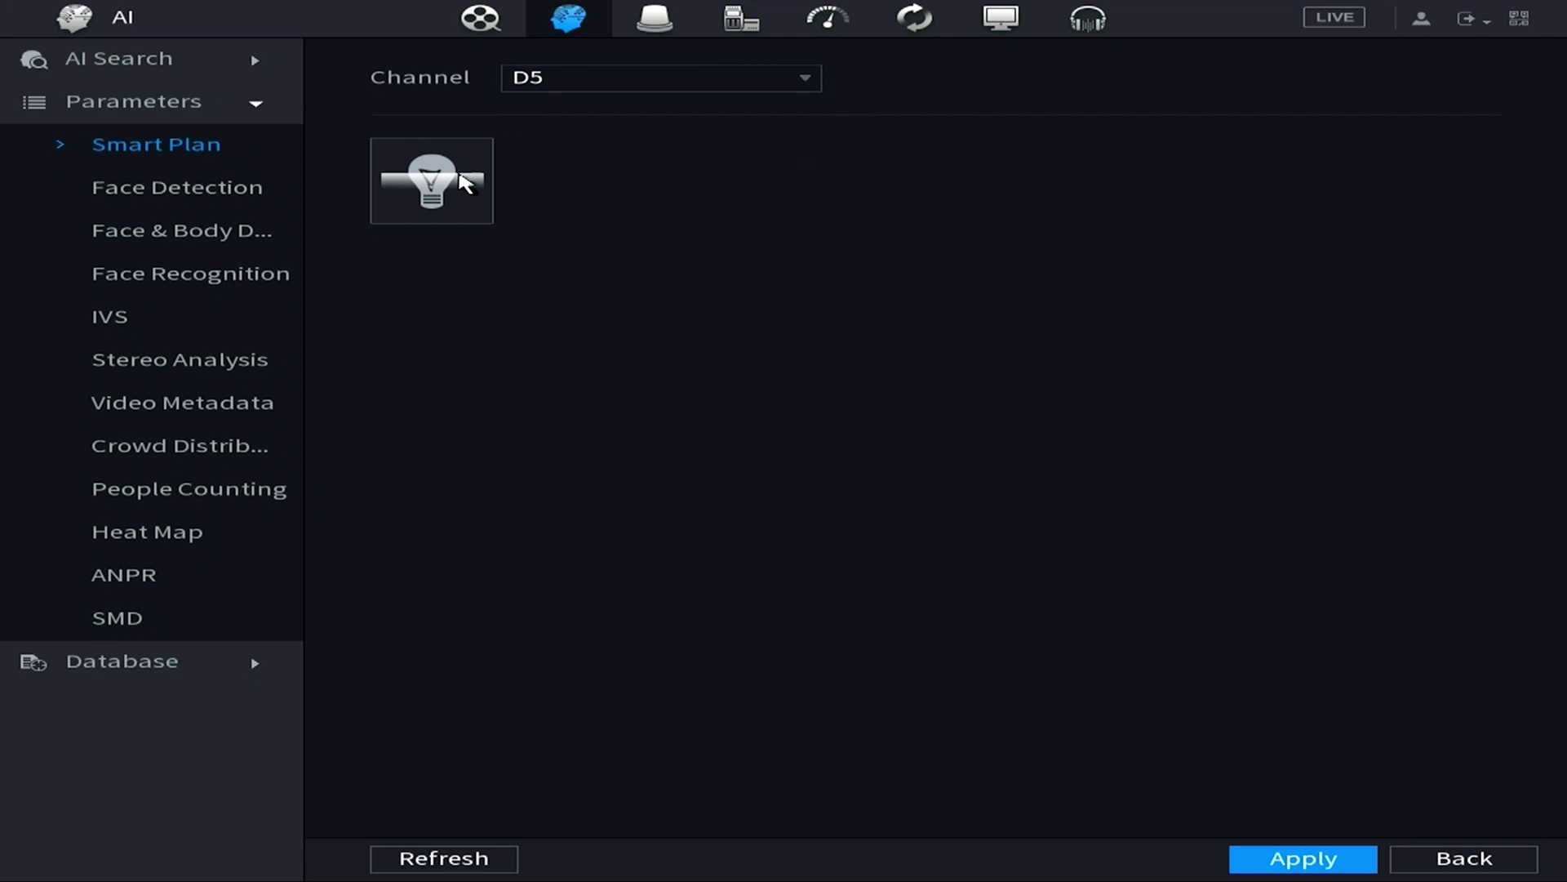
pyautogui.click(465, 185)
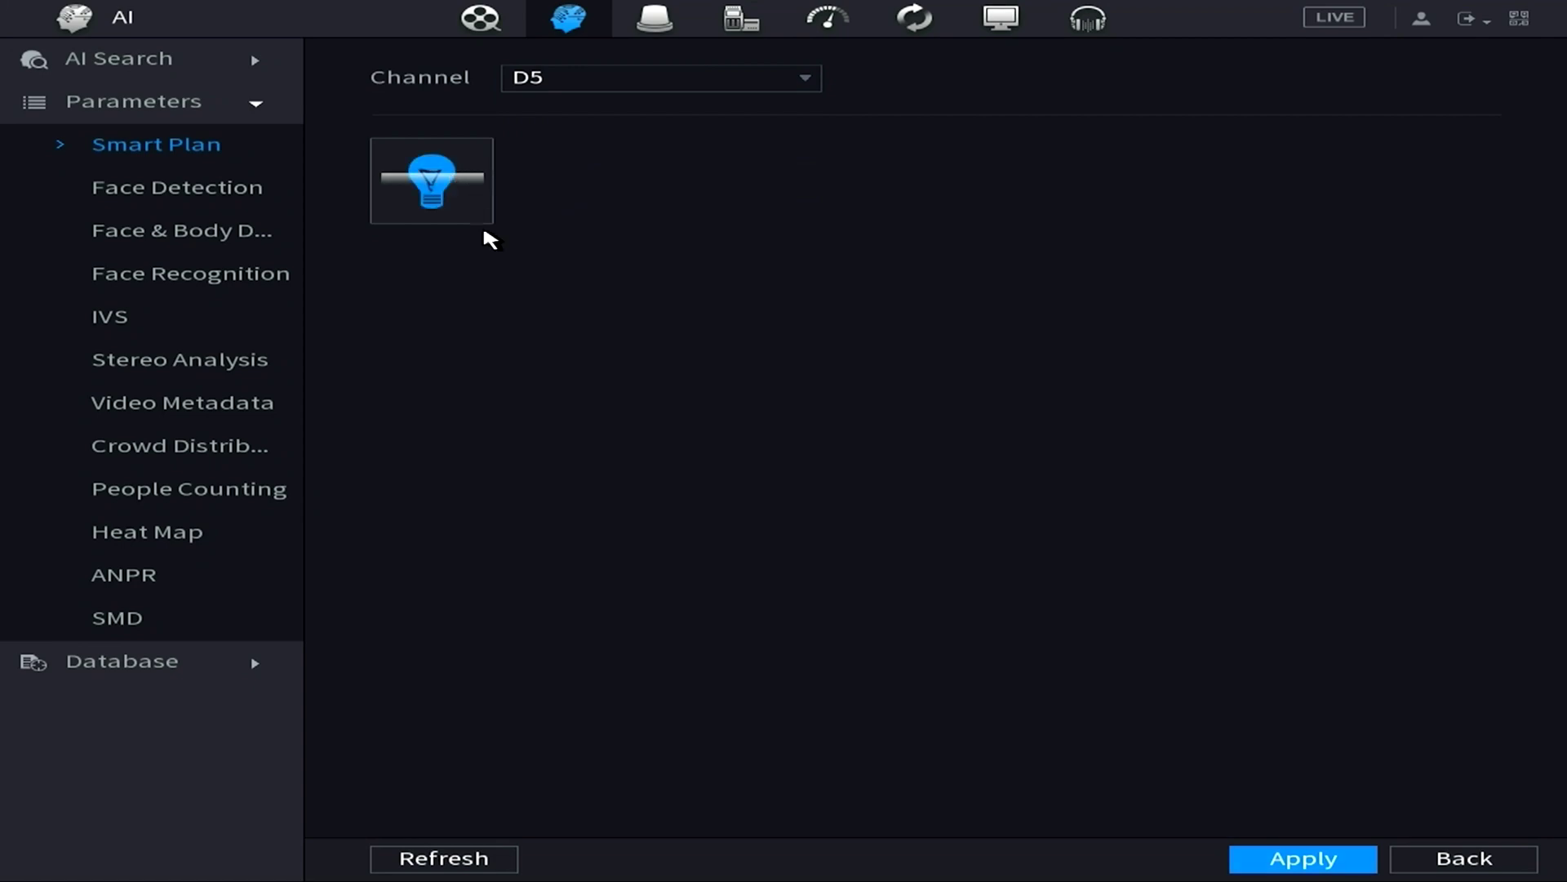
# Add an IVS rule of type Tripwire on channel D5
pyautogui.click(110, 318)
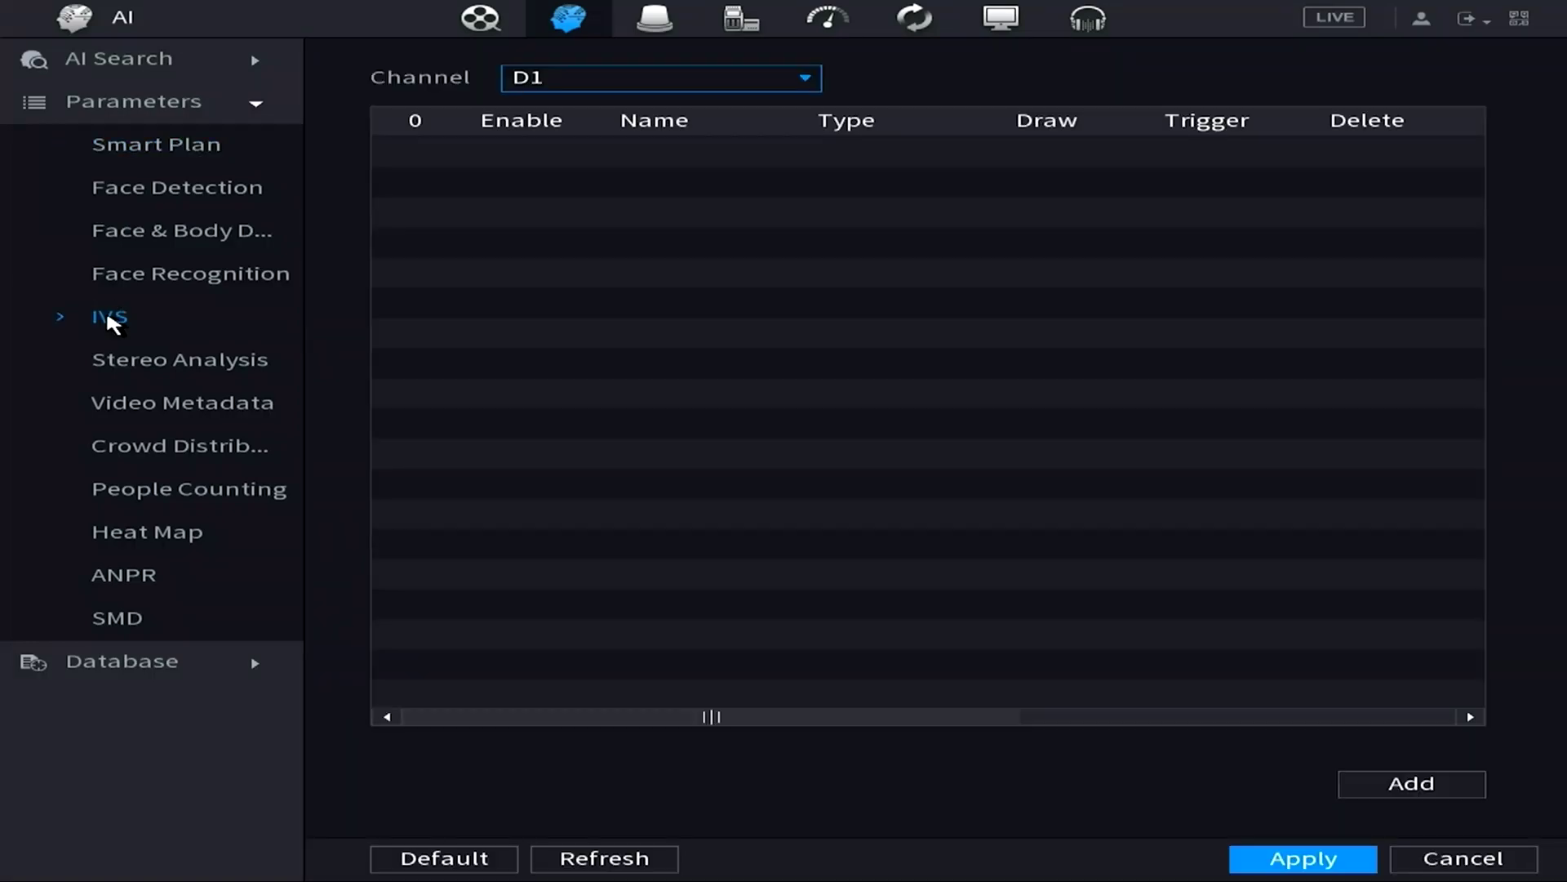
pyautogui.click(606, 80)
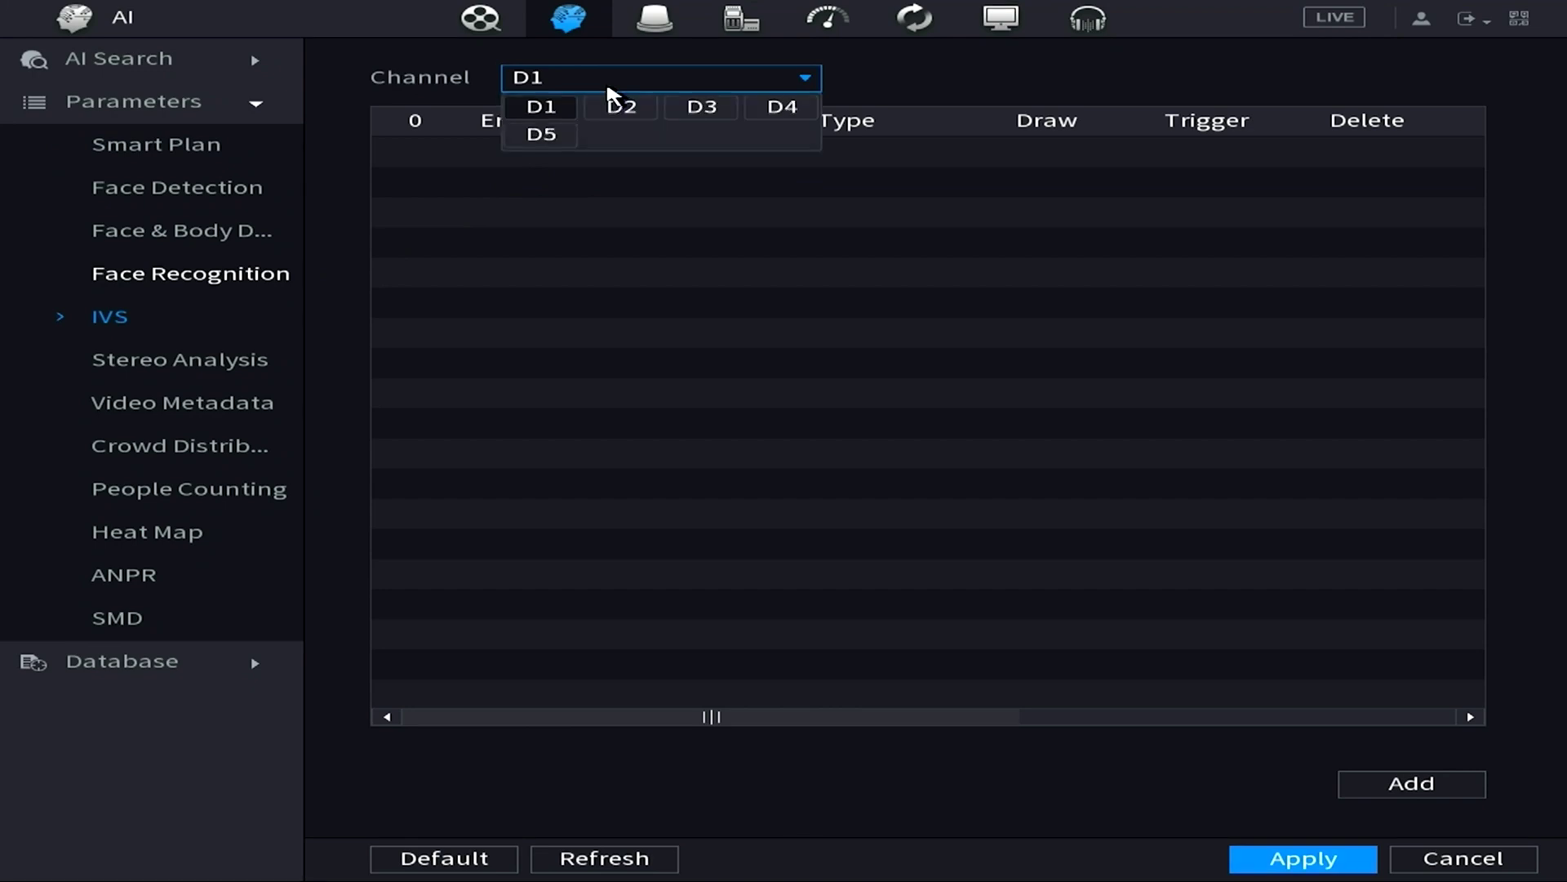
pyautogui.click(563, 132)
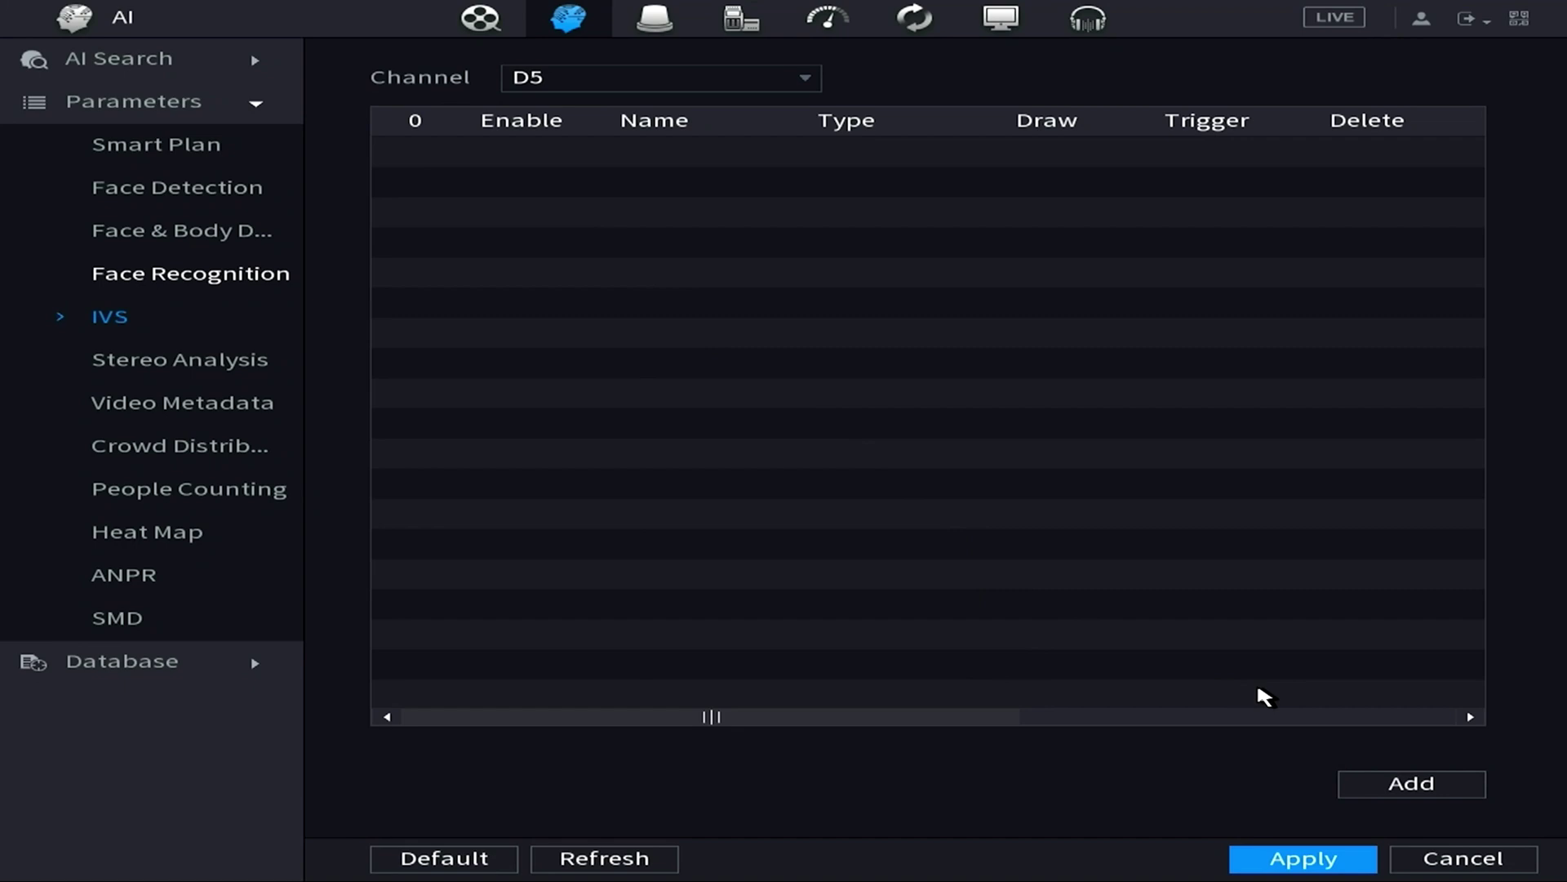
pyautogui.click(1399, 786)
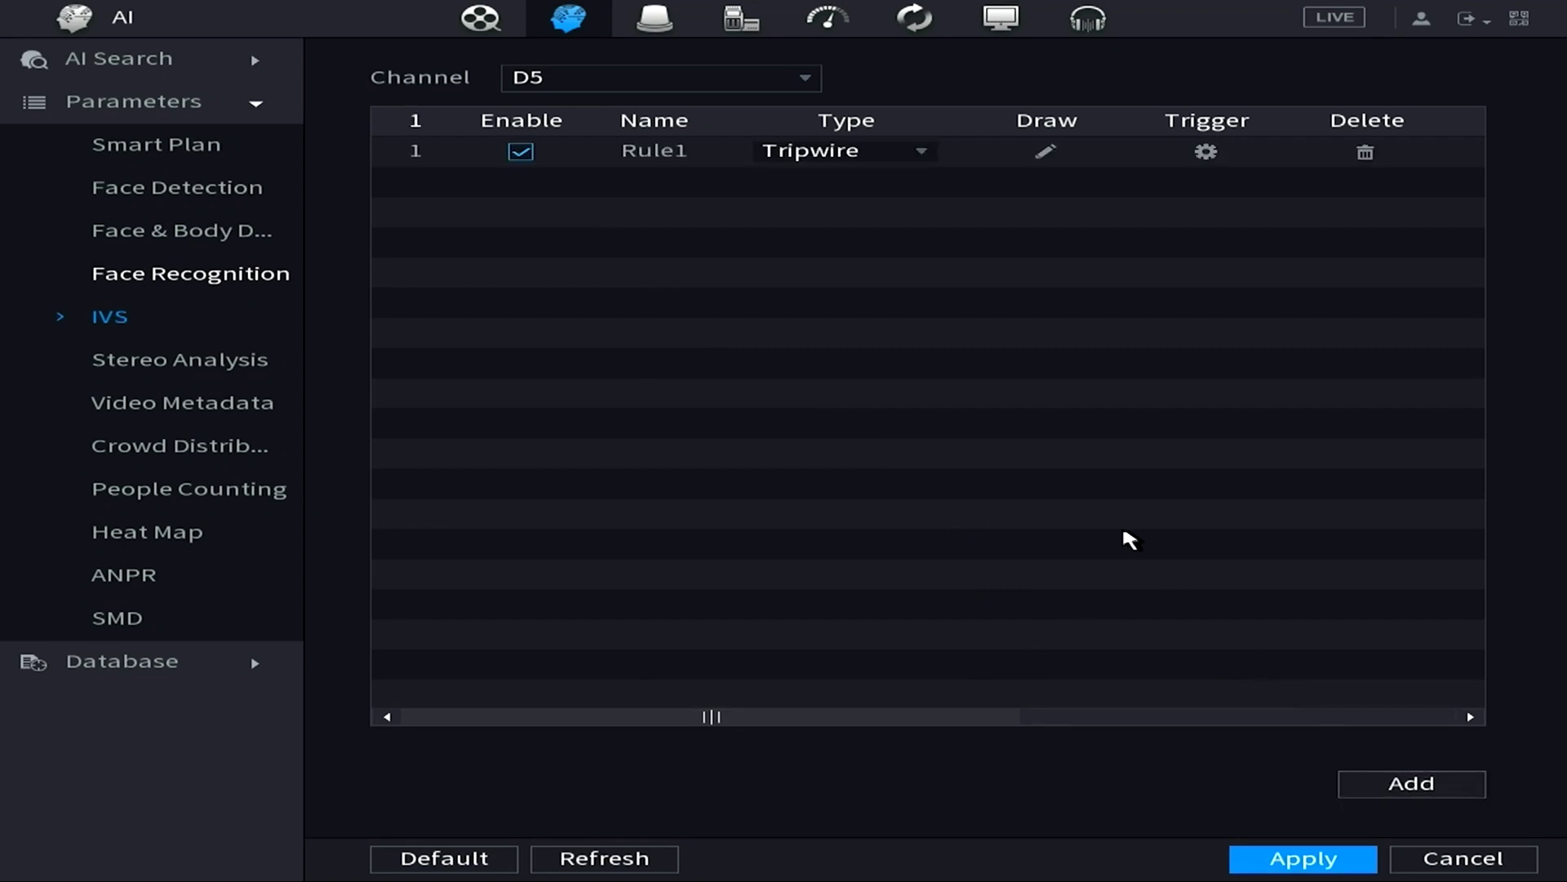
pyautogui.click(926, 151)
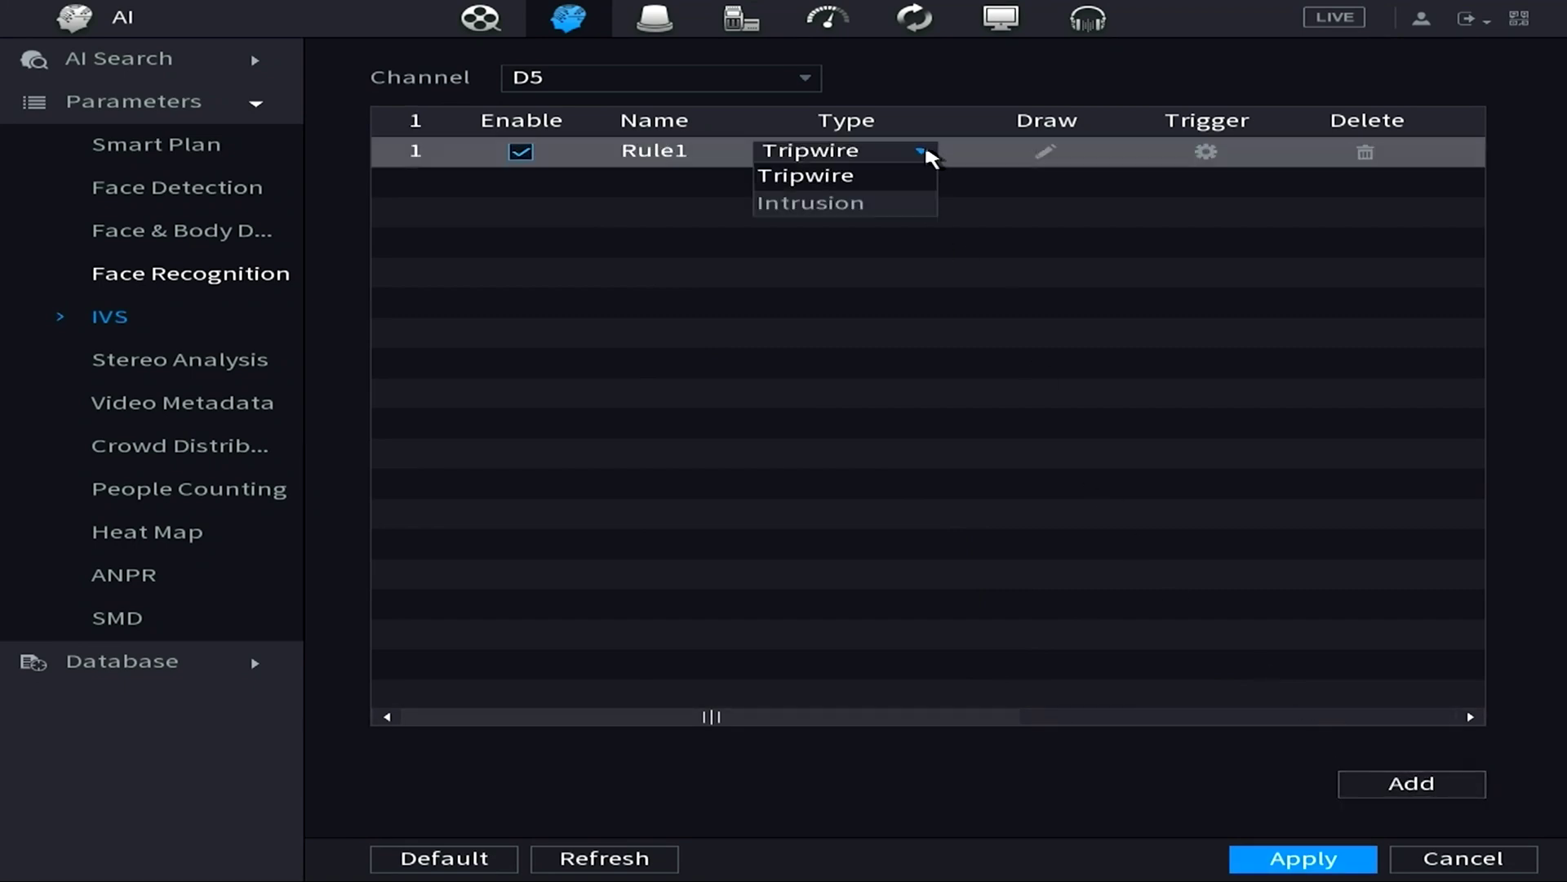
pyautogui.click(854, 176)
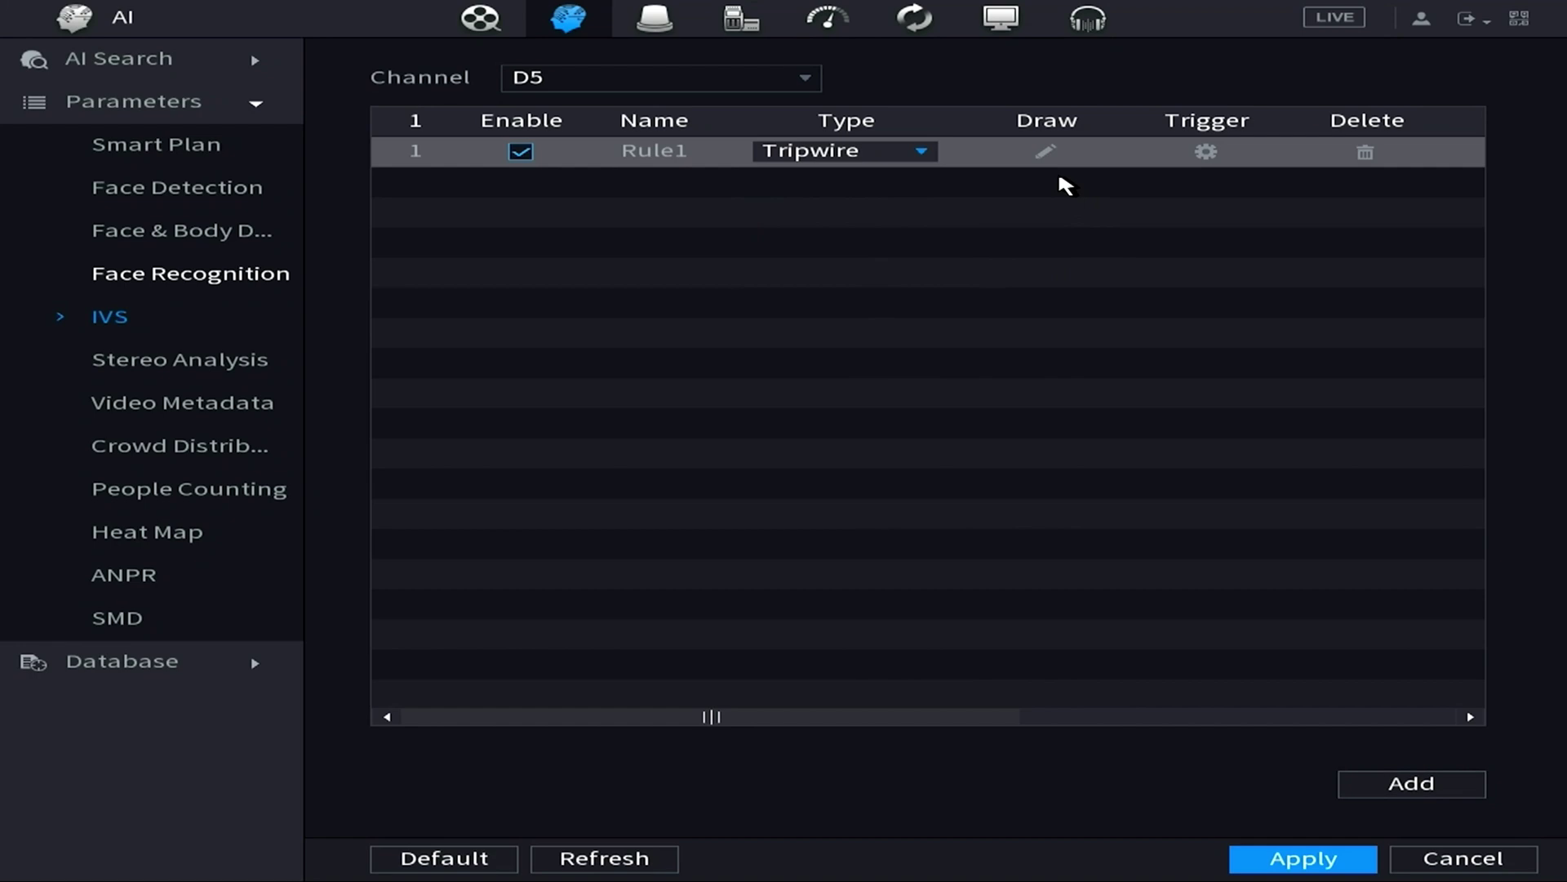
# Draw Rule1's tripwire as a zigzag along the walkway edge by the building entrance, with direction Both, and apply the rule
pyautogui.click(1046, 153)
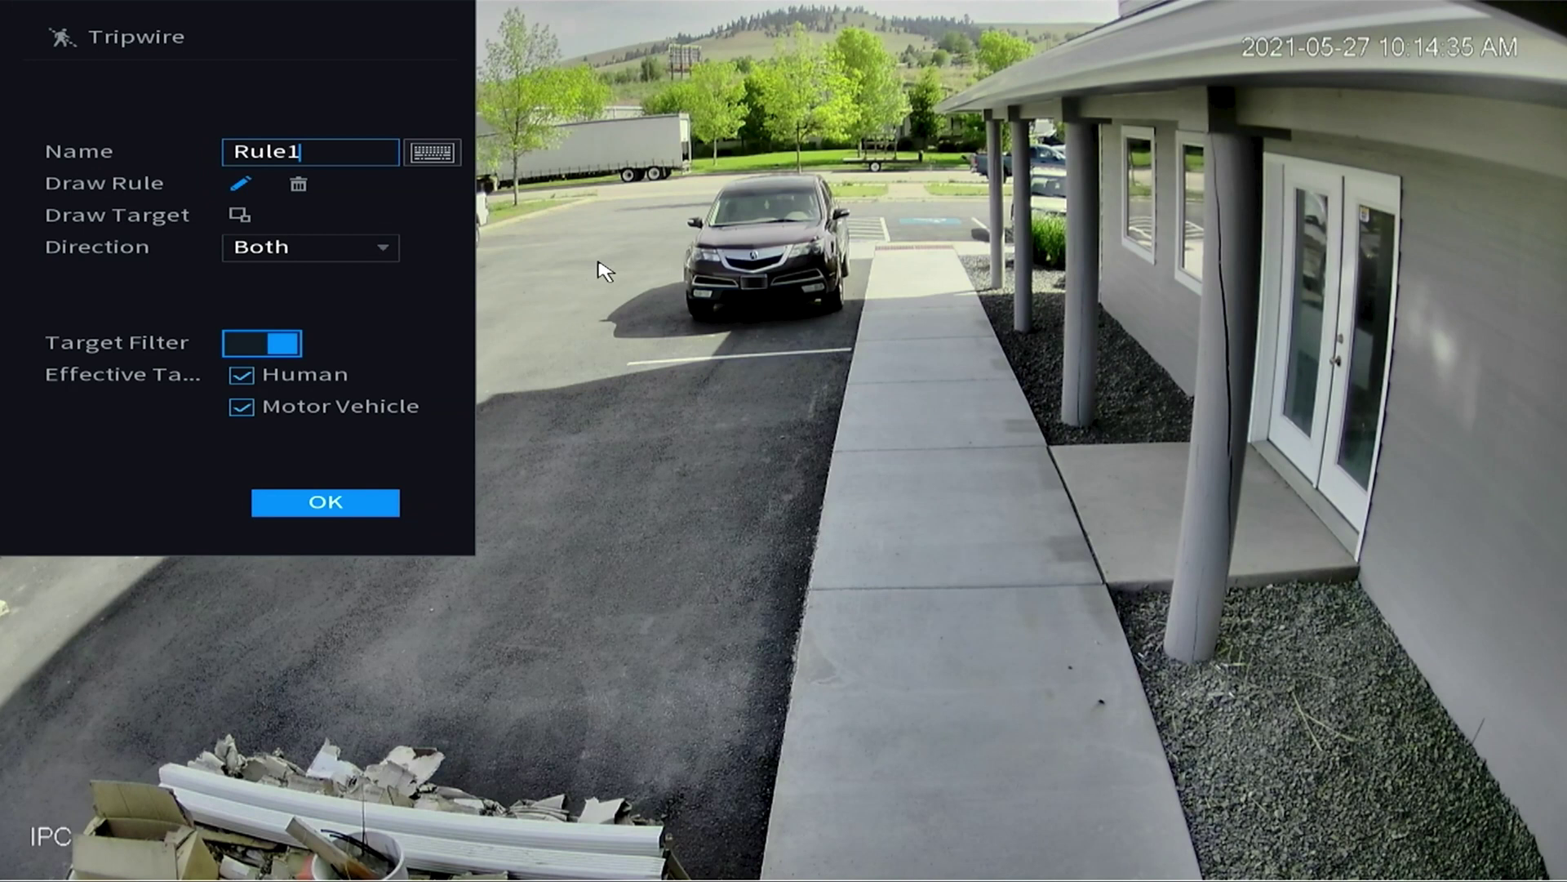
pyautogui.click(579, 240)
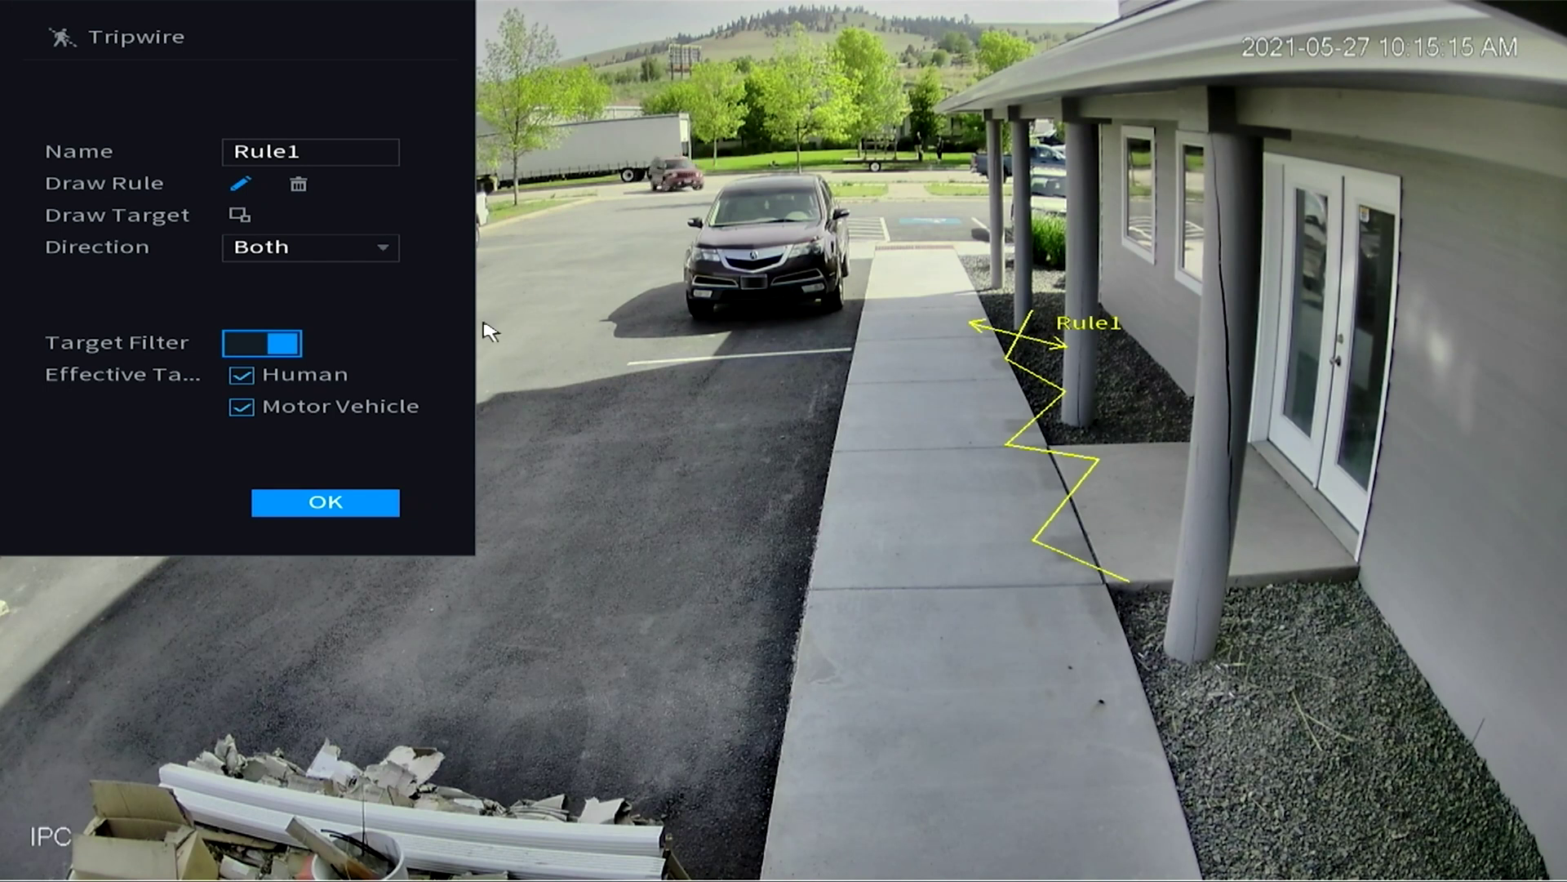
pyautogui.click(341, 260)
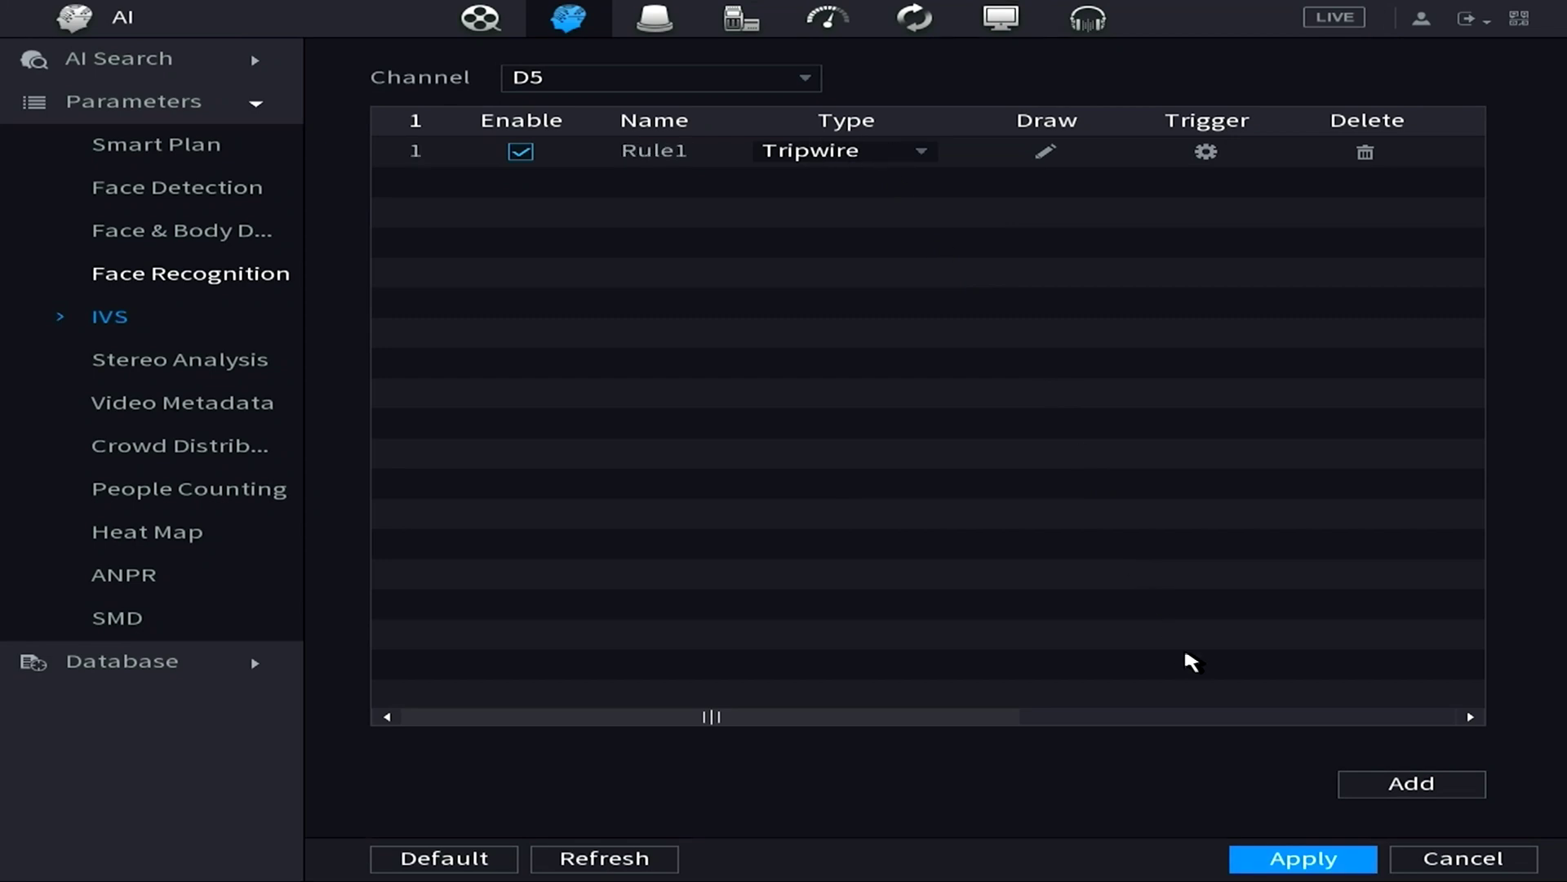
pyautogui.click(1340, 864)
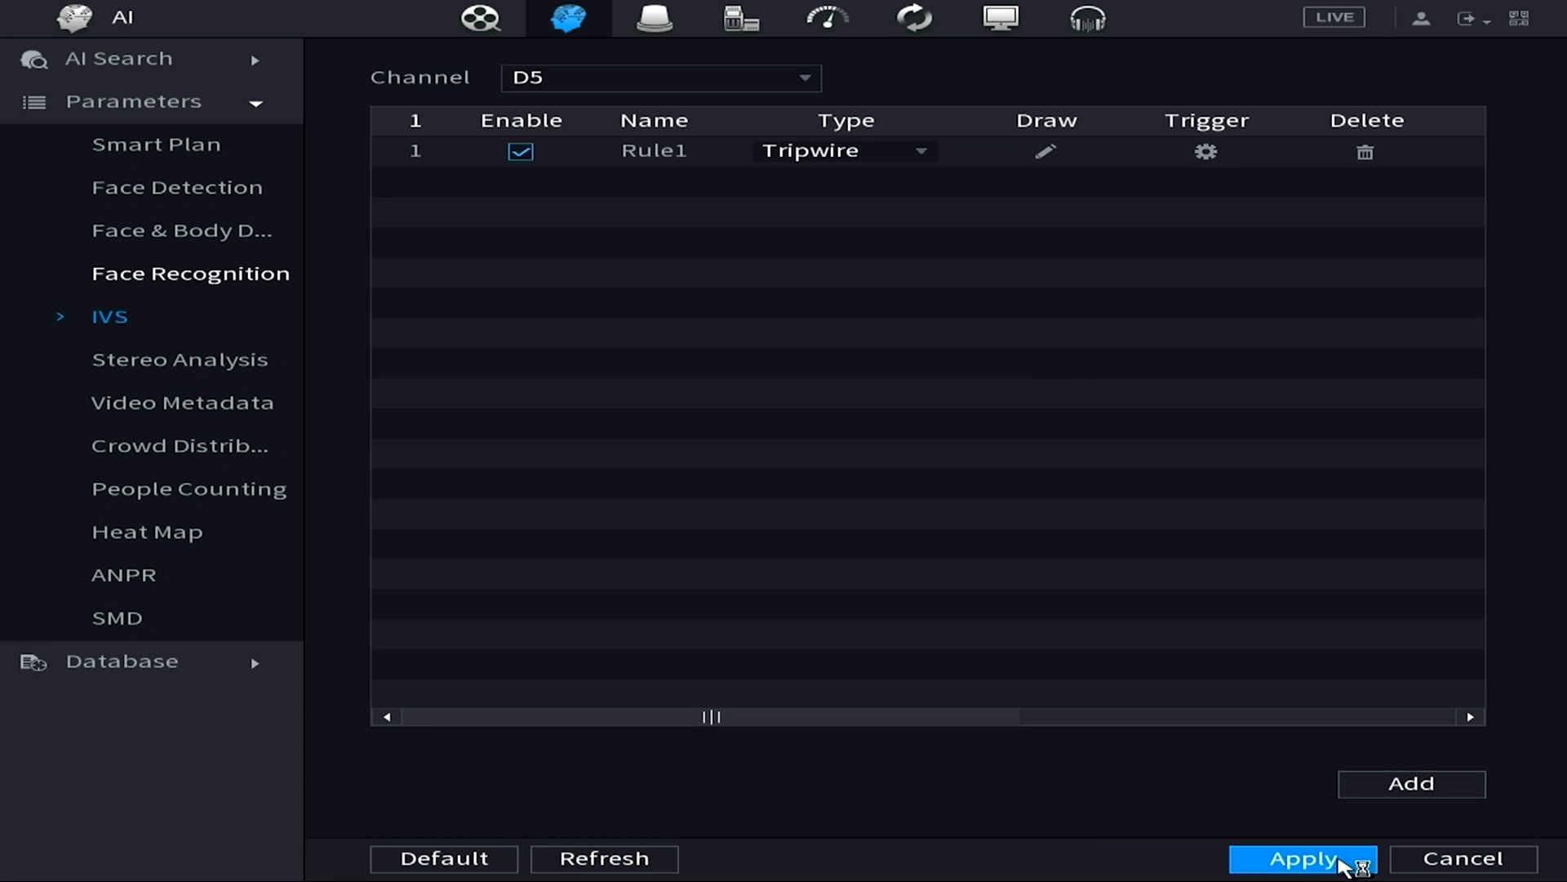
# Review the weekly schedule in Rule1's trigger settings, accept the trigger options and apply the rule
pyautogui.click(1203, 157)
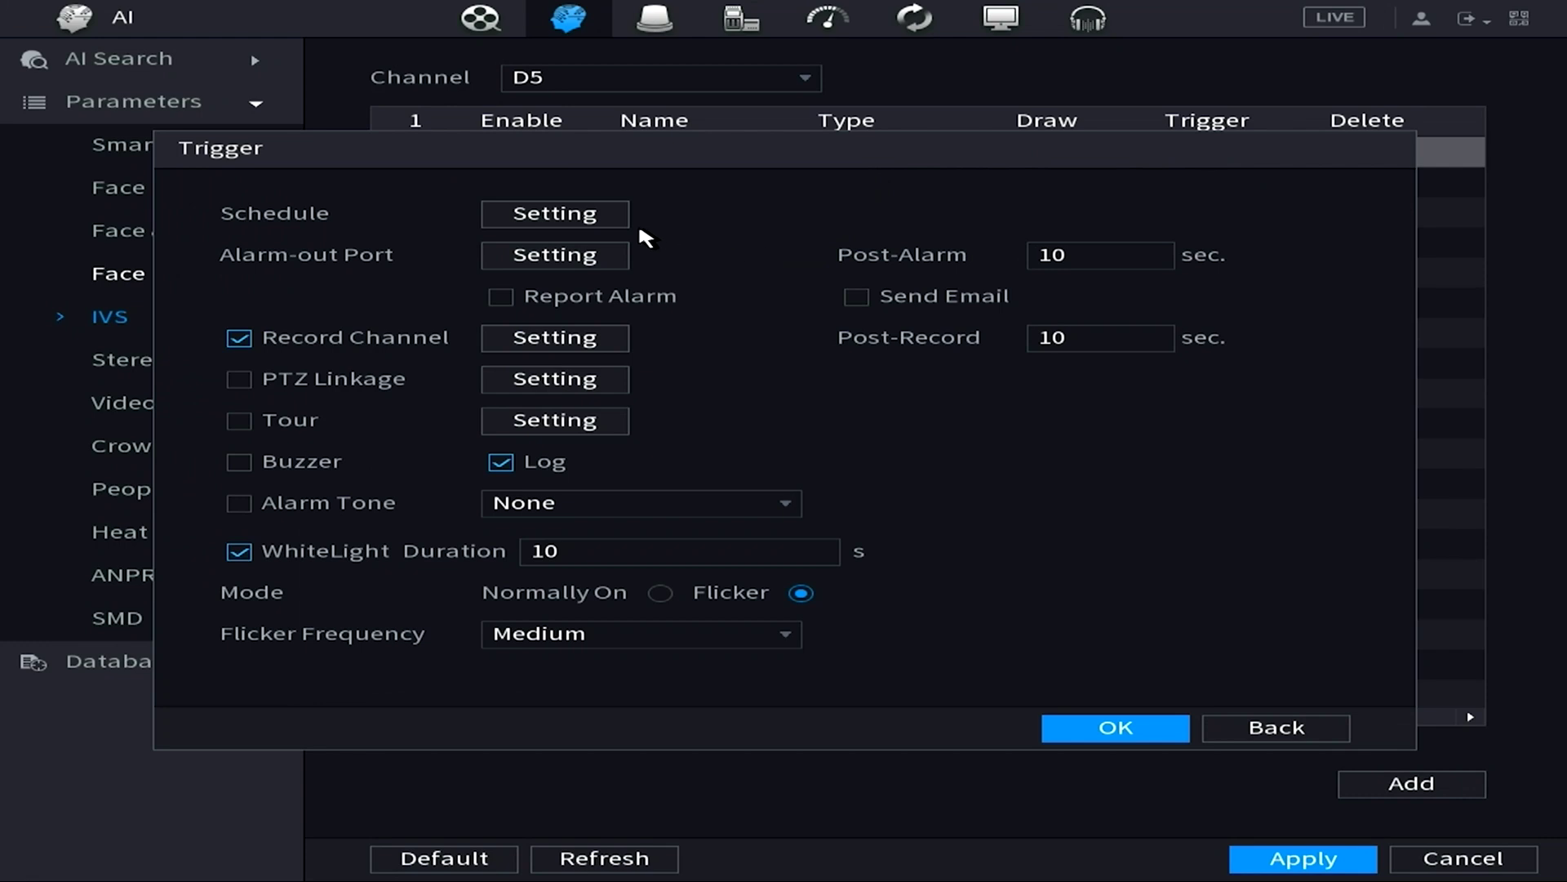
pyautogui.click(606, 221)
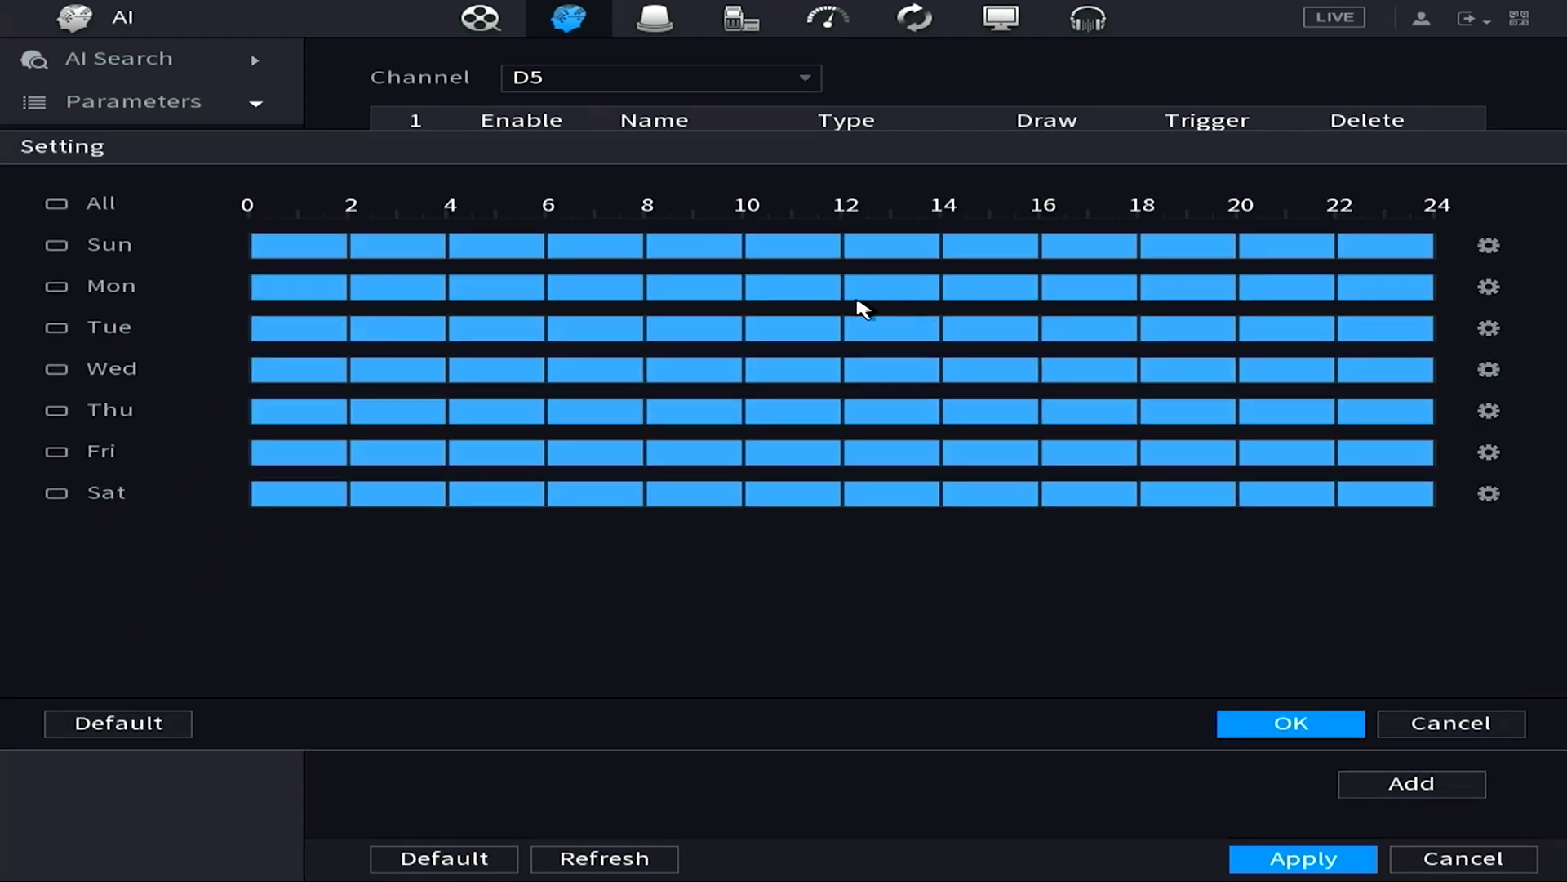
pyautogui.rightClick(684, 294)
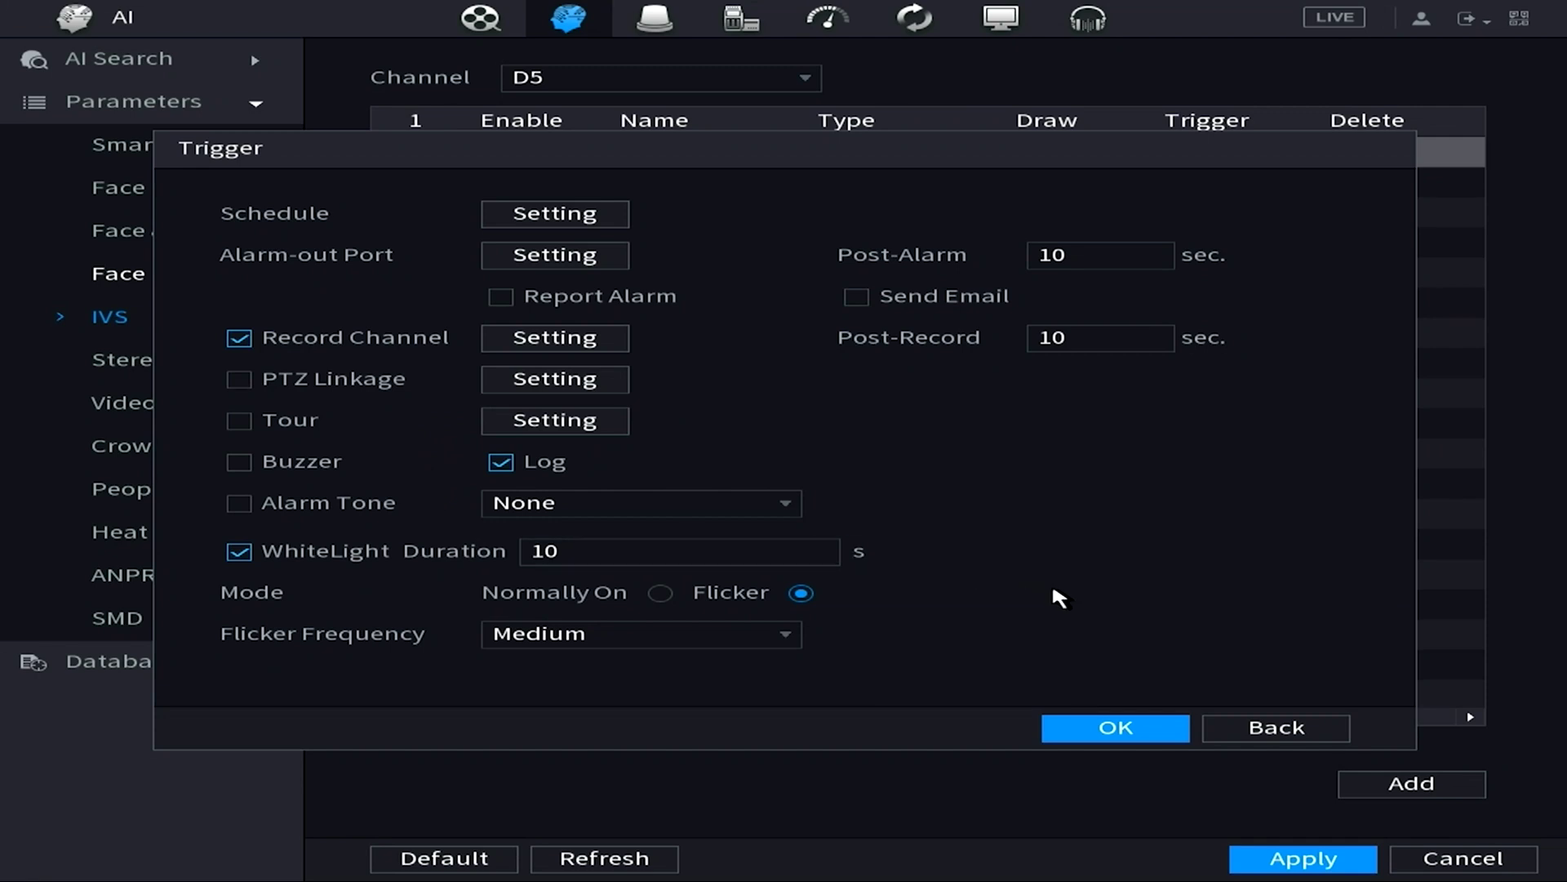
pyautogui.click(1118, 729)
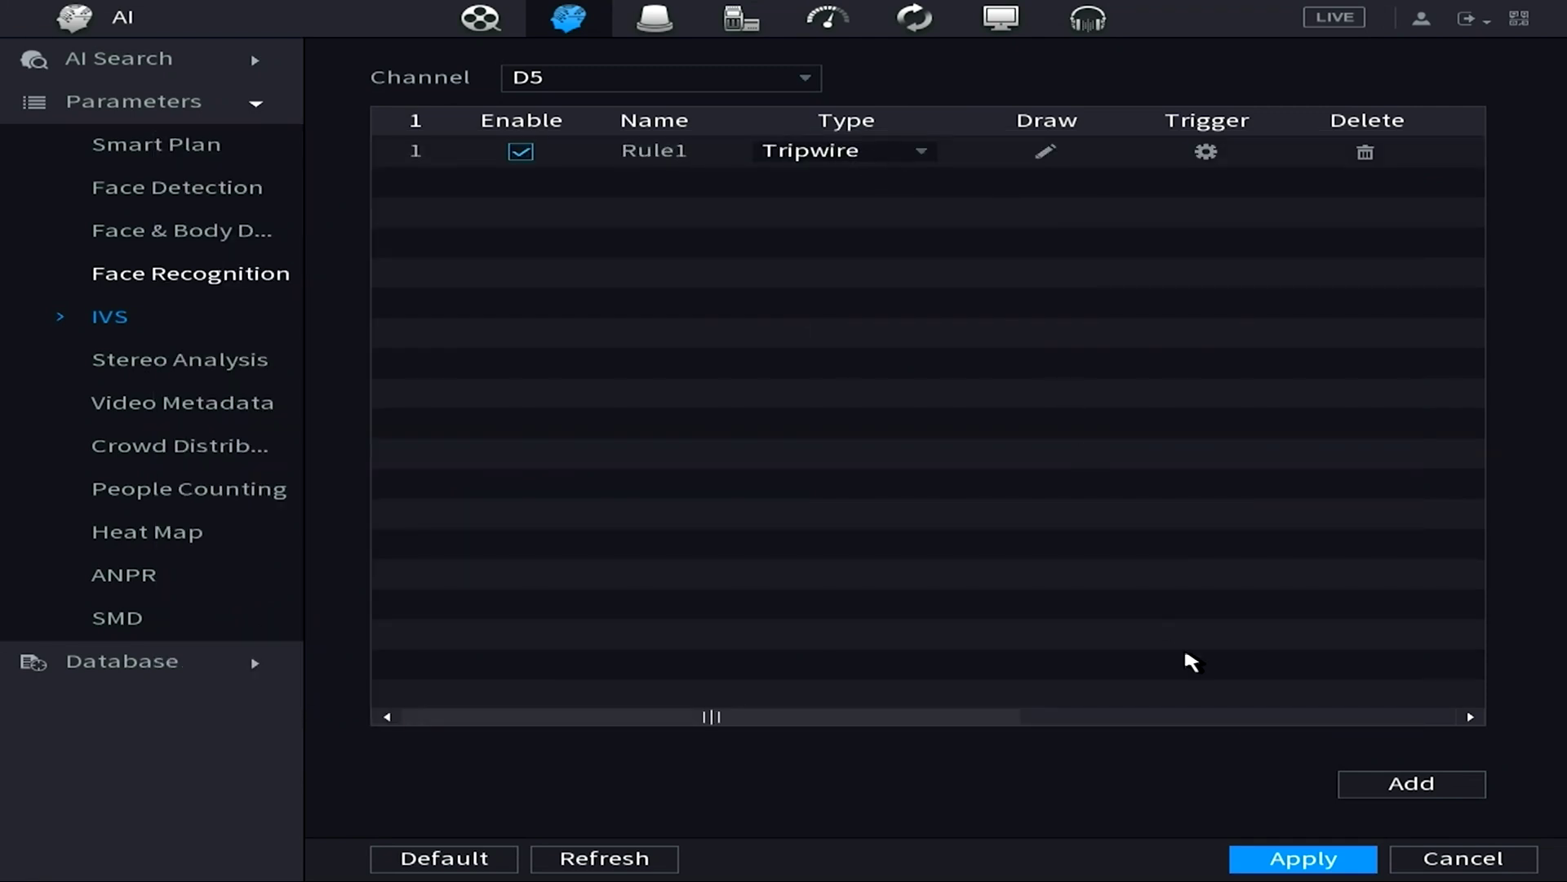
pyautogui.click(1340, 864)
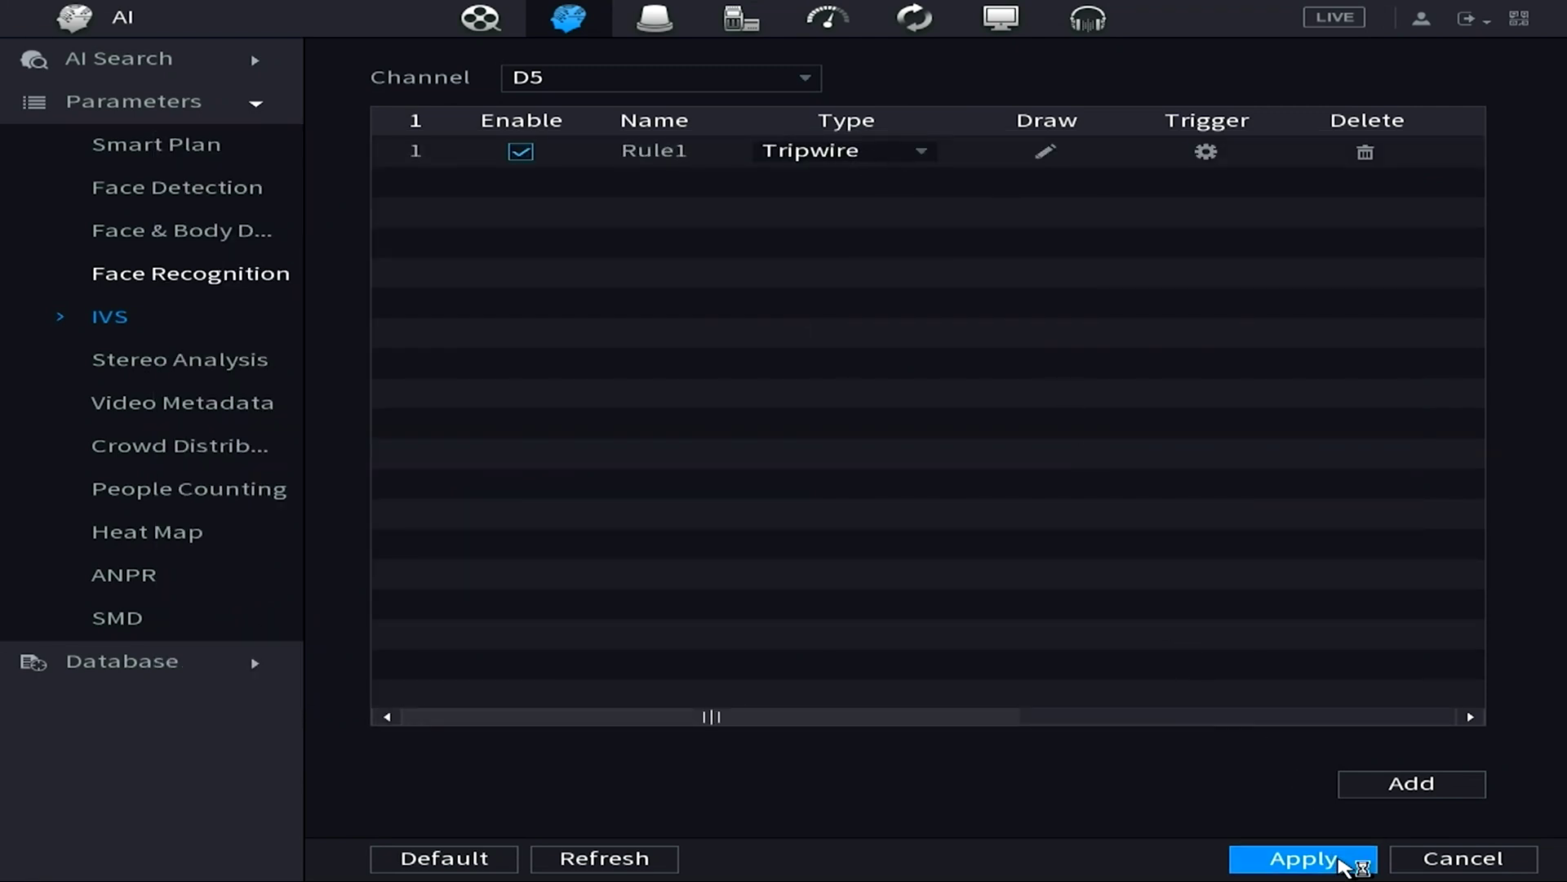
# Open the recording schedule in the storage settings for channel D5
pyautogui.rightClick(772, 259)
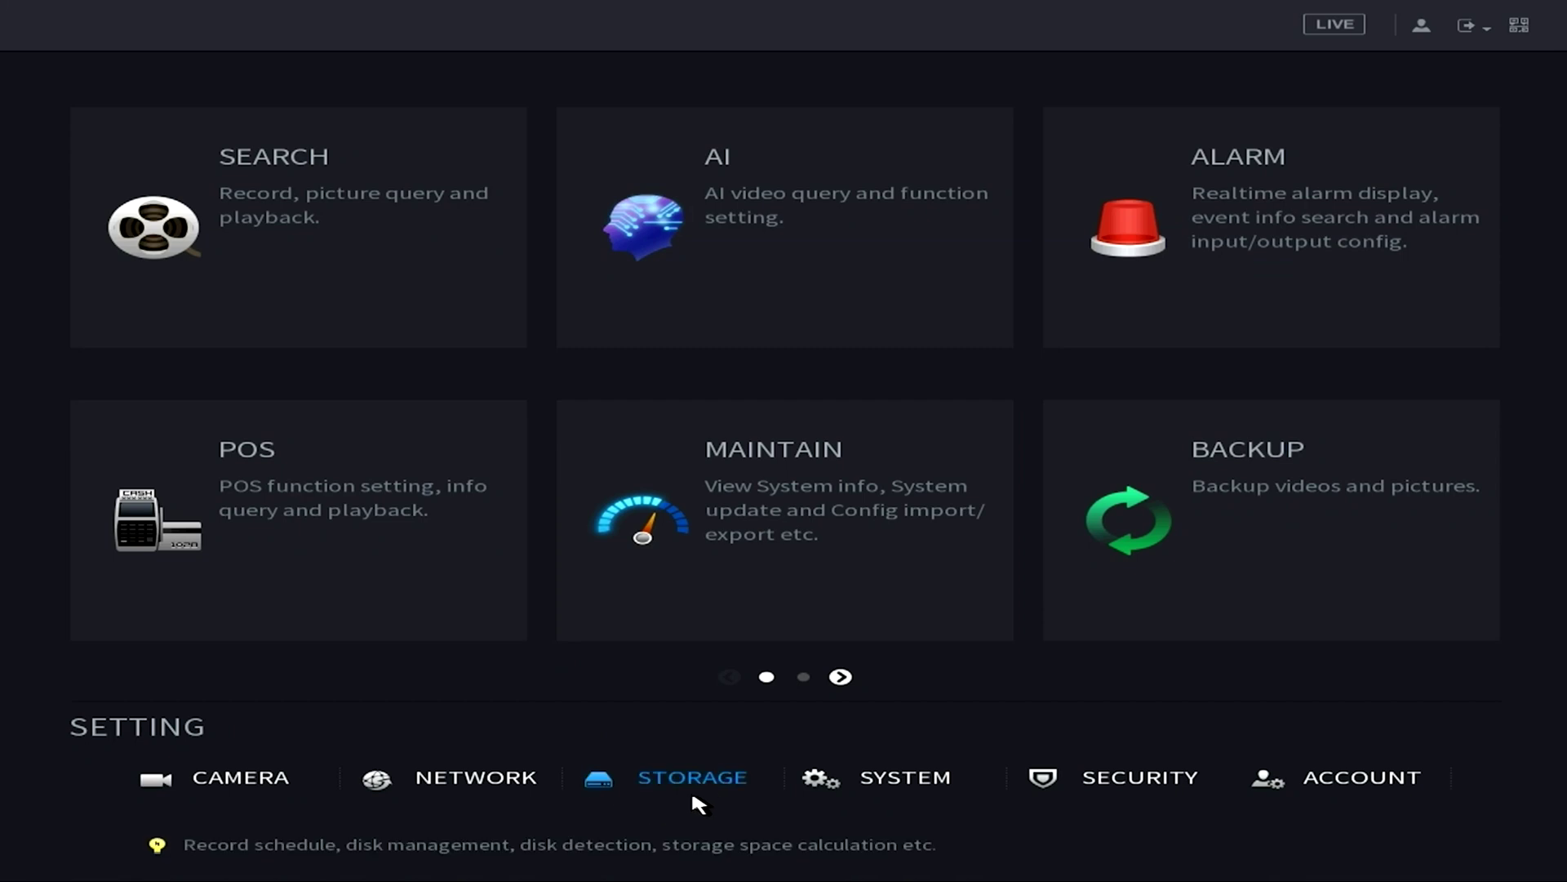
pyautogui.click(709, 777)
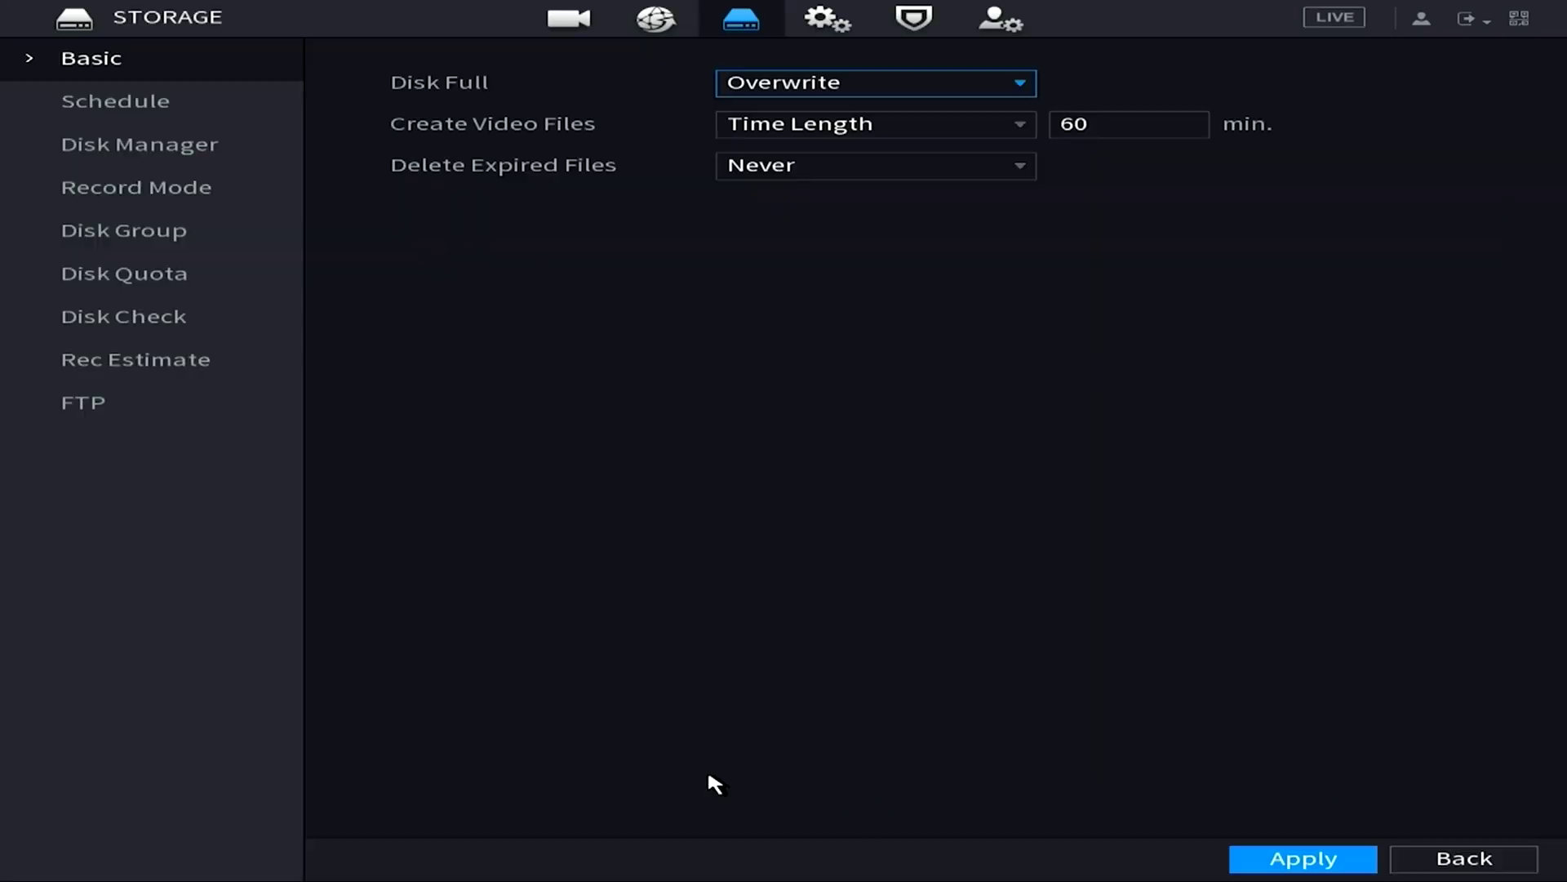
pyautogui.click(143, 102)
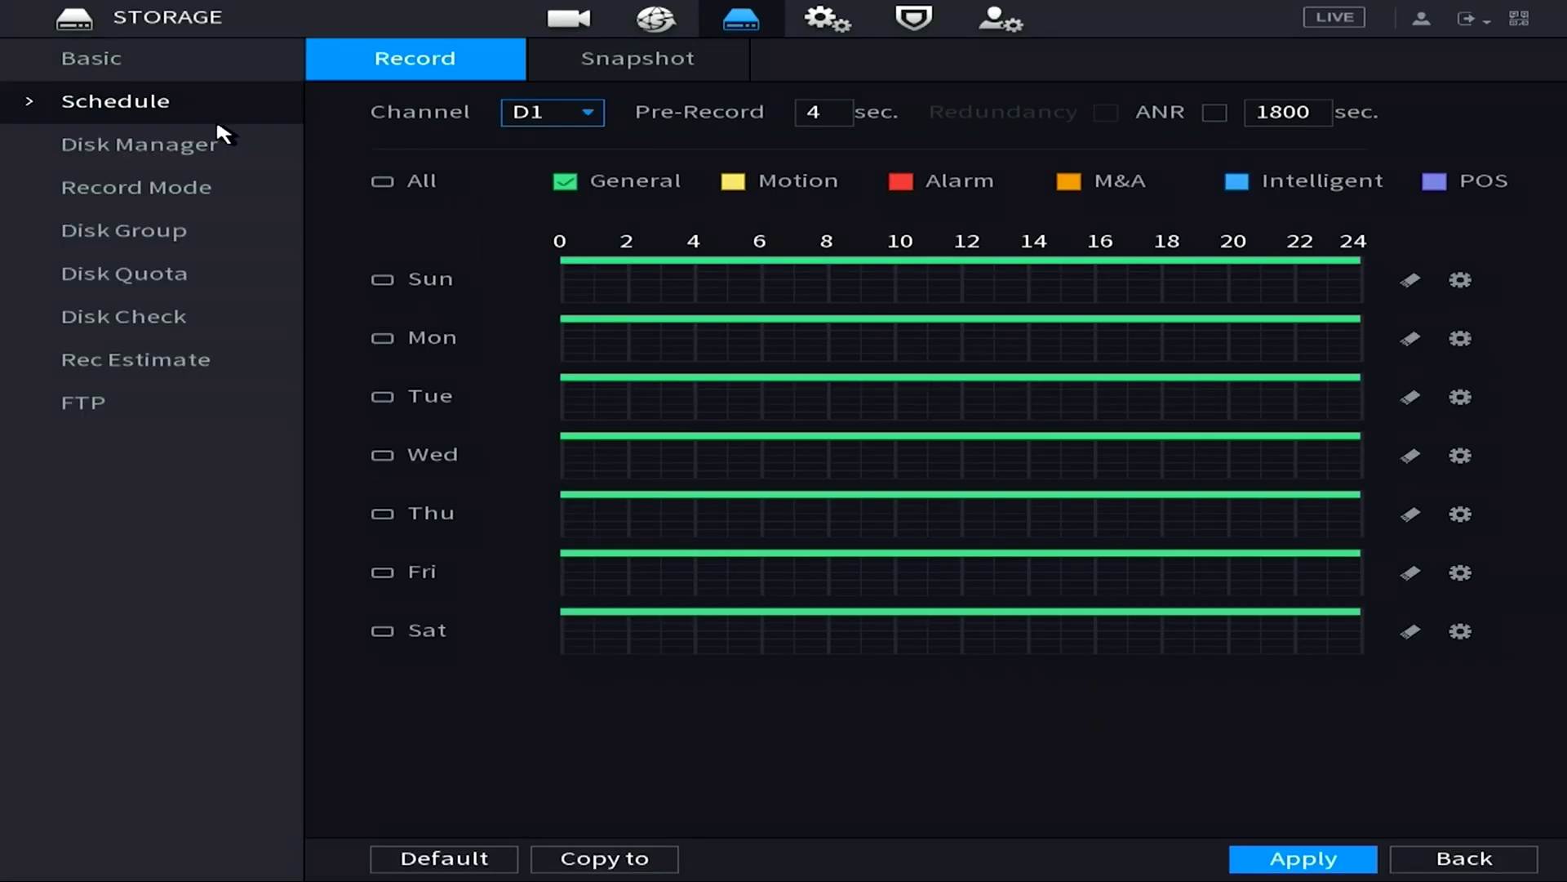
pyautogui.click(578, 112)
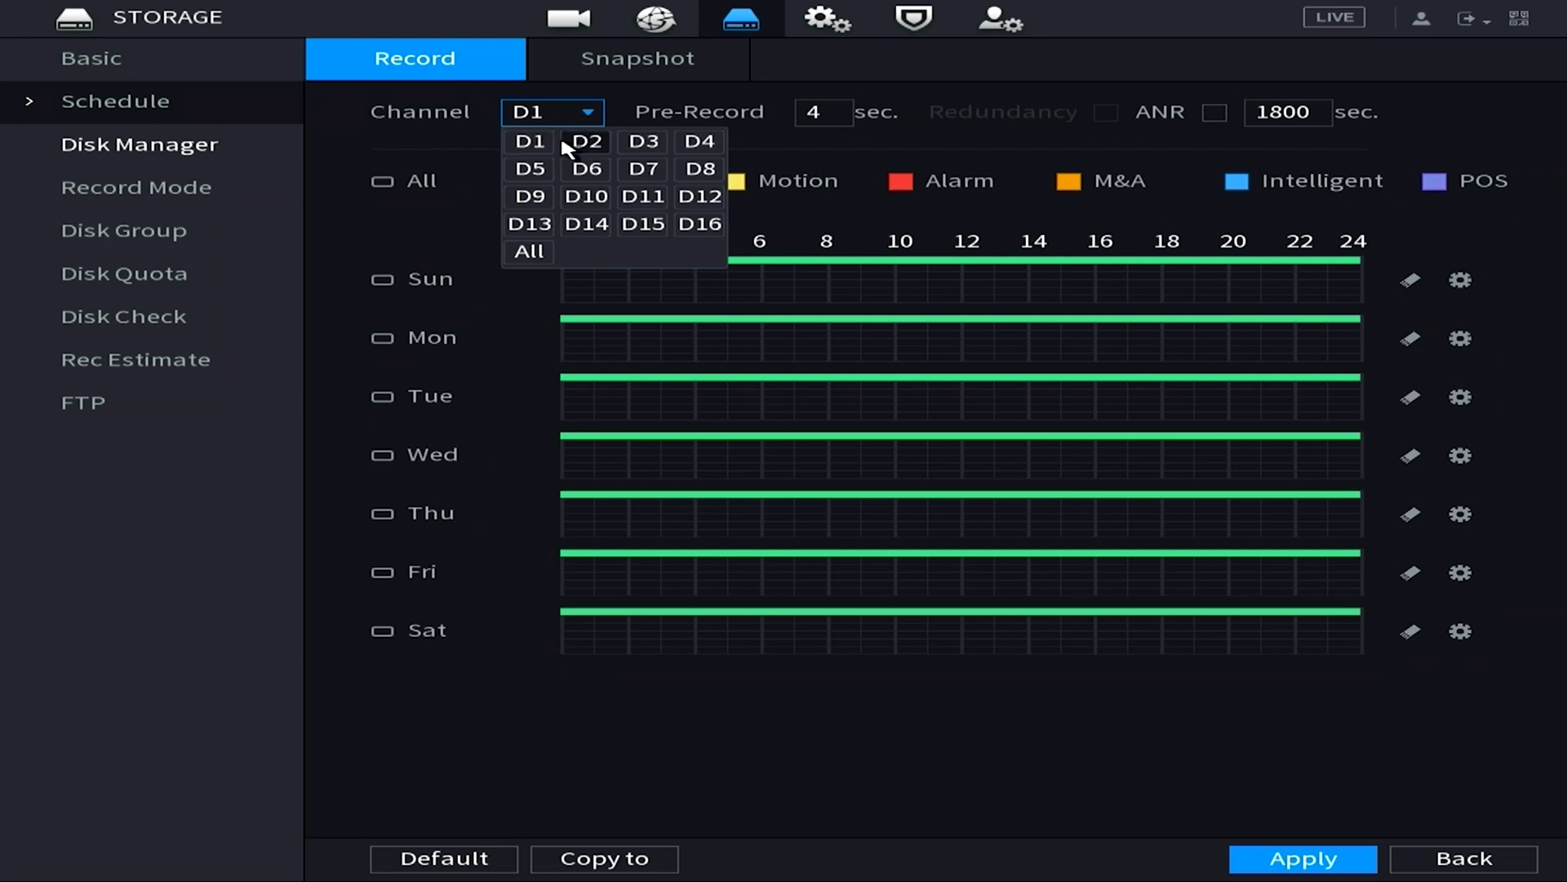
pyautogui.click(530, 169)
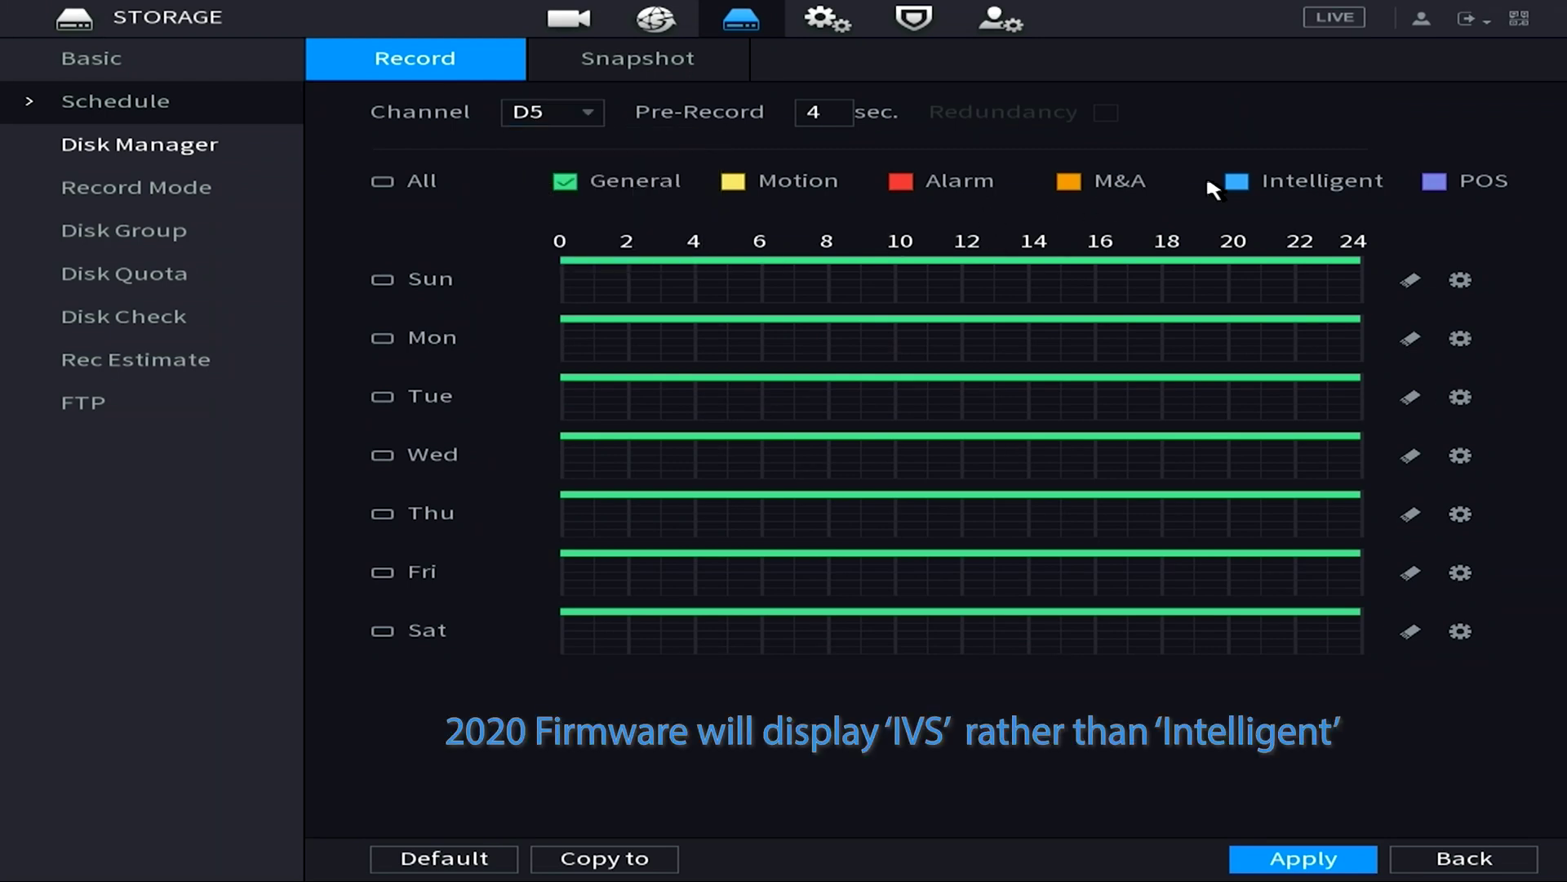
# Link all days of the schedule and draw Intelligent recording across the full 0–24 hours
pyautogui.click(1236, 182)
pyautogui.moveTo(618, 294); pyautogui.dragTo(694, 294)
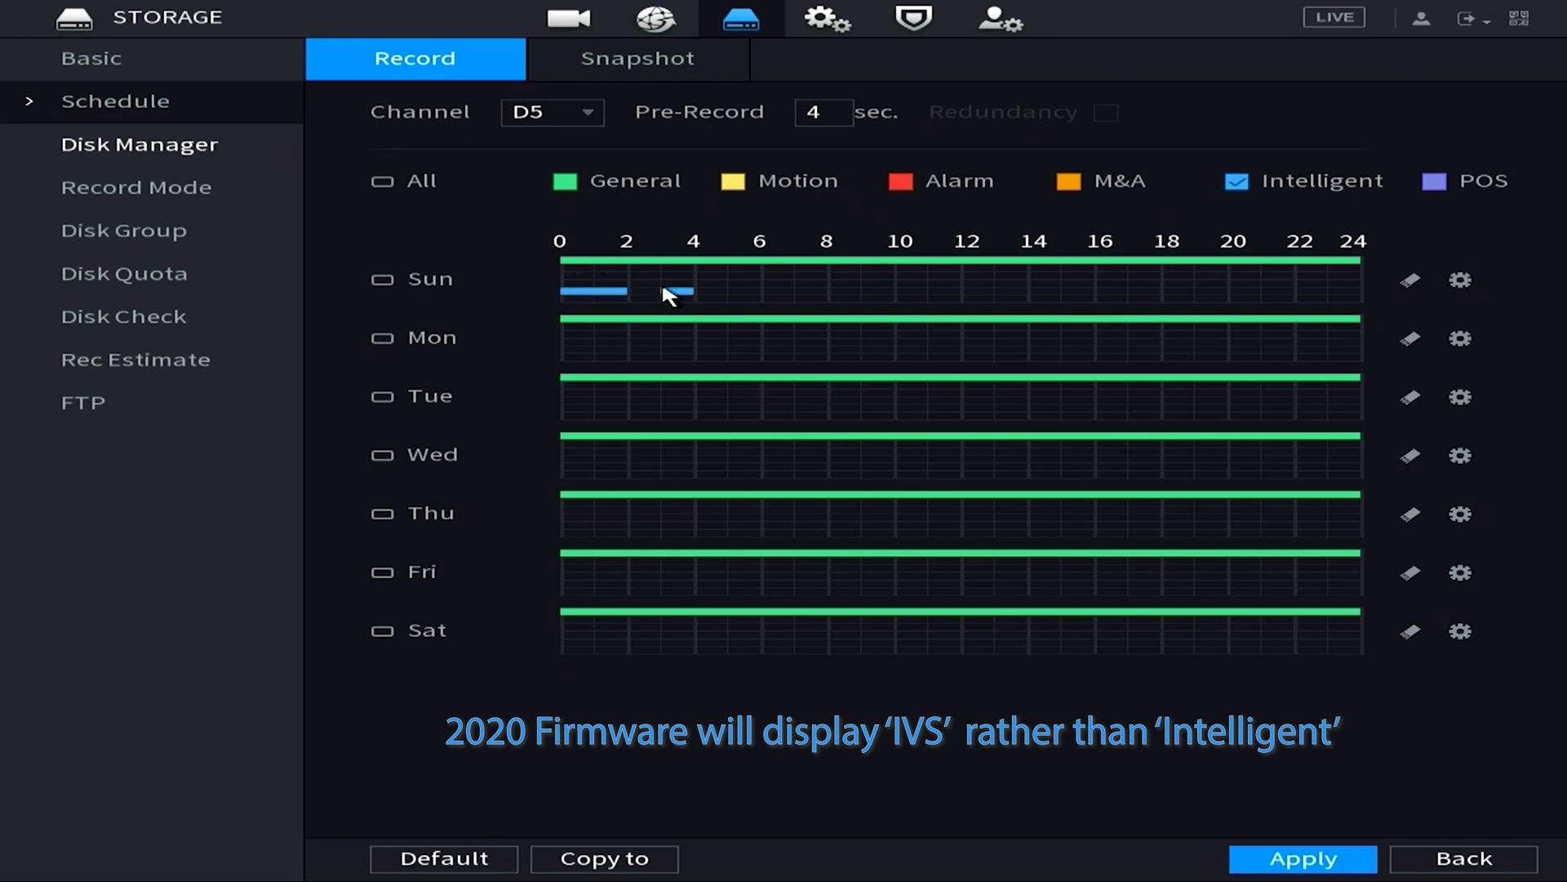
pyautogui.click(382, 181)
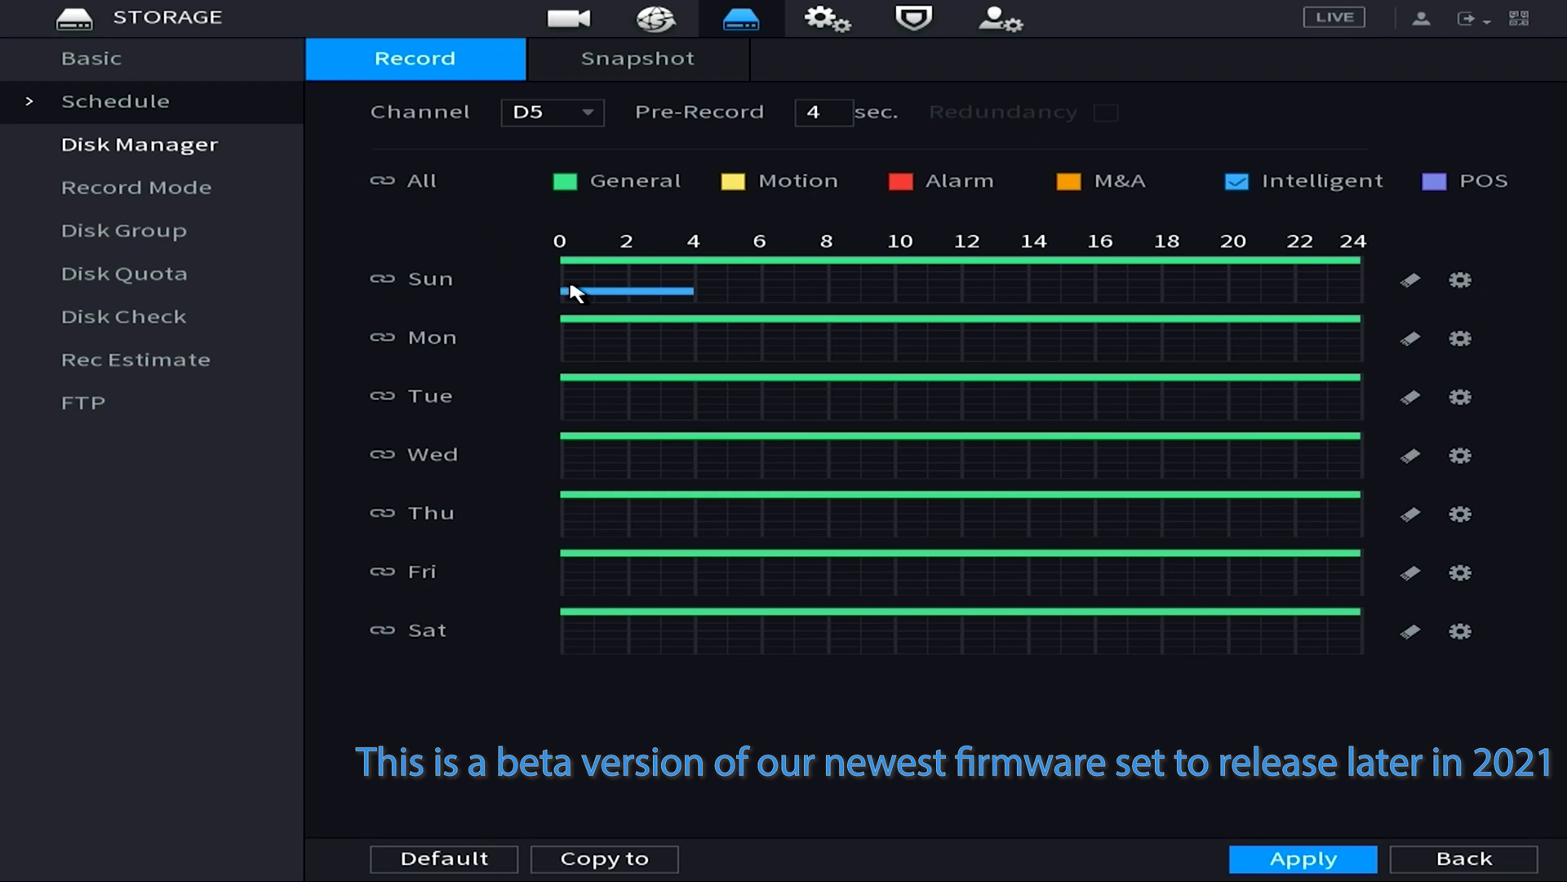
pyautogui.moveTo(574, 292); pyautogui.dragTo(694, 289)
pyautogui.moveTo(582, 289); pyautogui.dragTo(1343, 301)
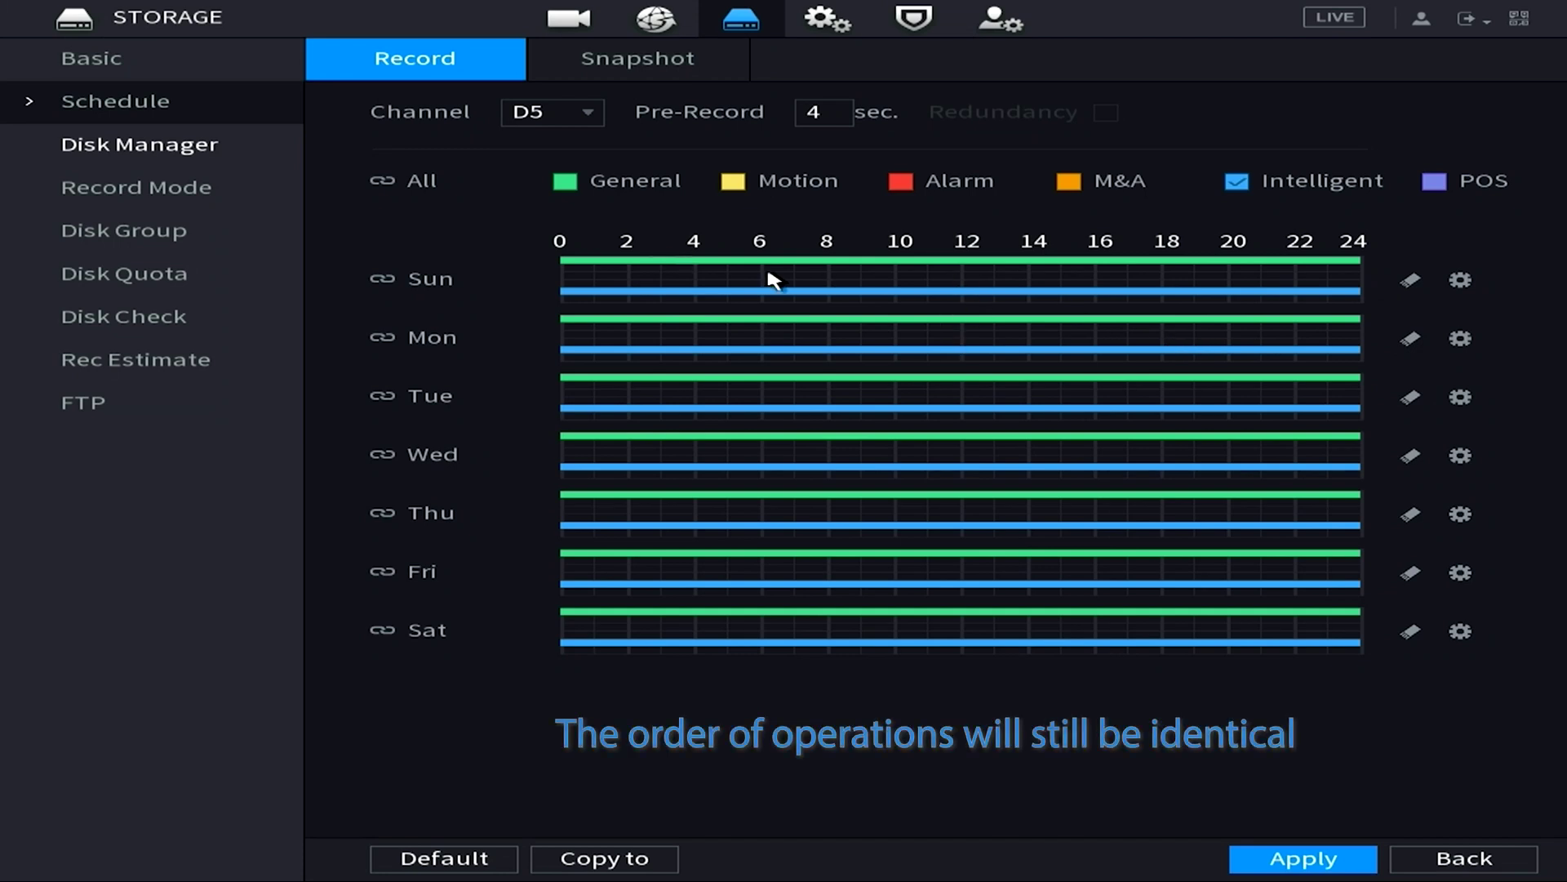
# Clear the drawn Intelligent bars, set Sunday's Period 1 to General and Intelligent from 00:00 to 24:00, copy it to all days and apply
pyautogui.moveTo(1353, 307); pyautogui.dragTo(563, 295)
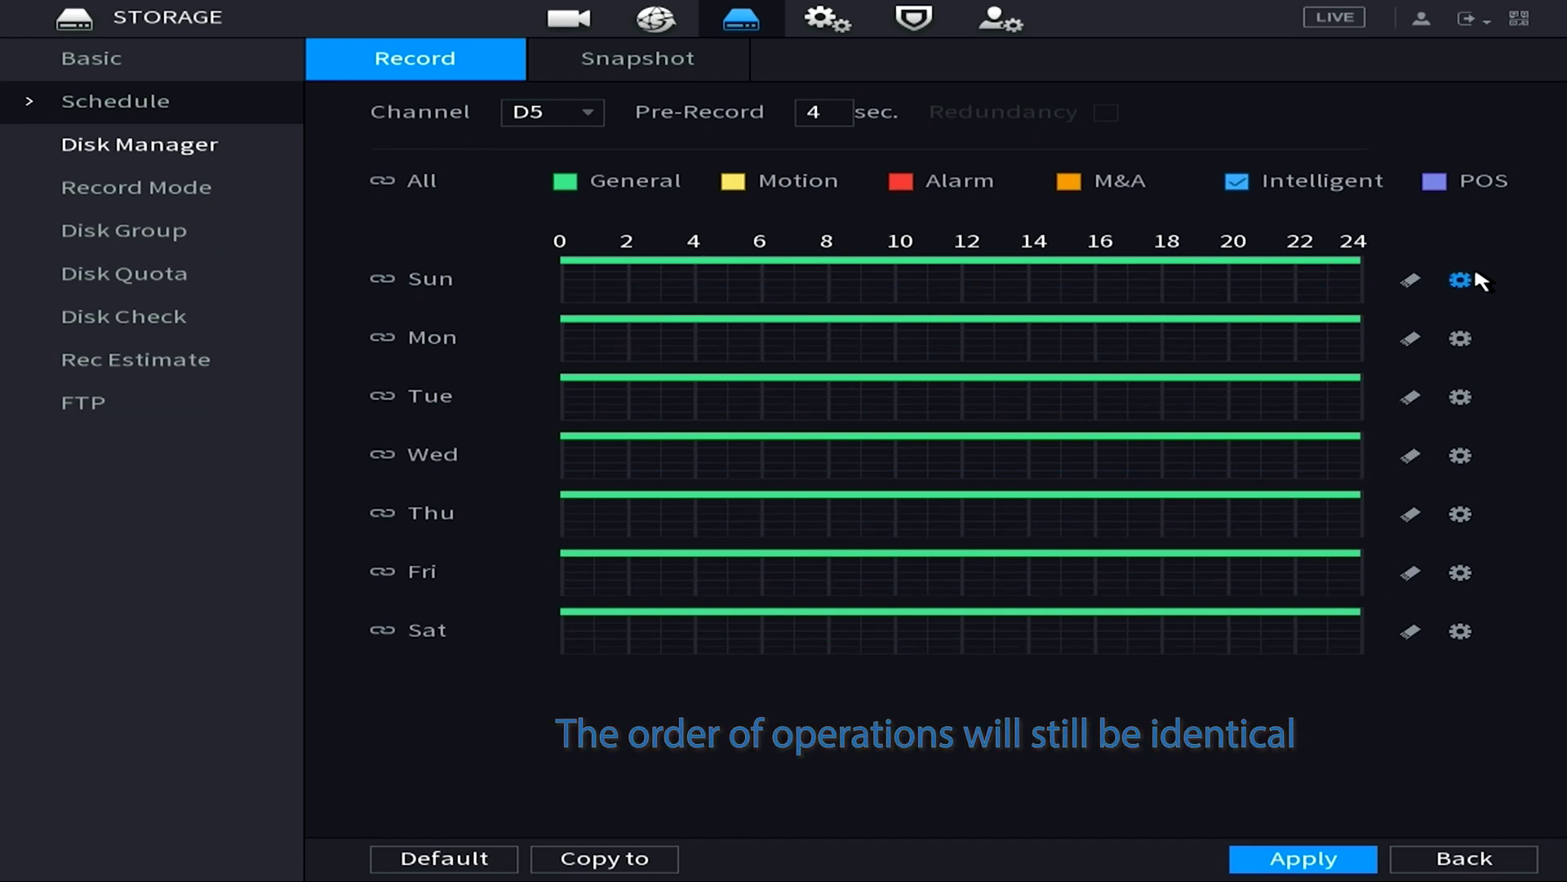
pyautogui.click(1461, 281)
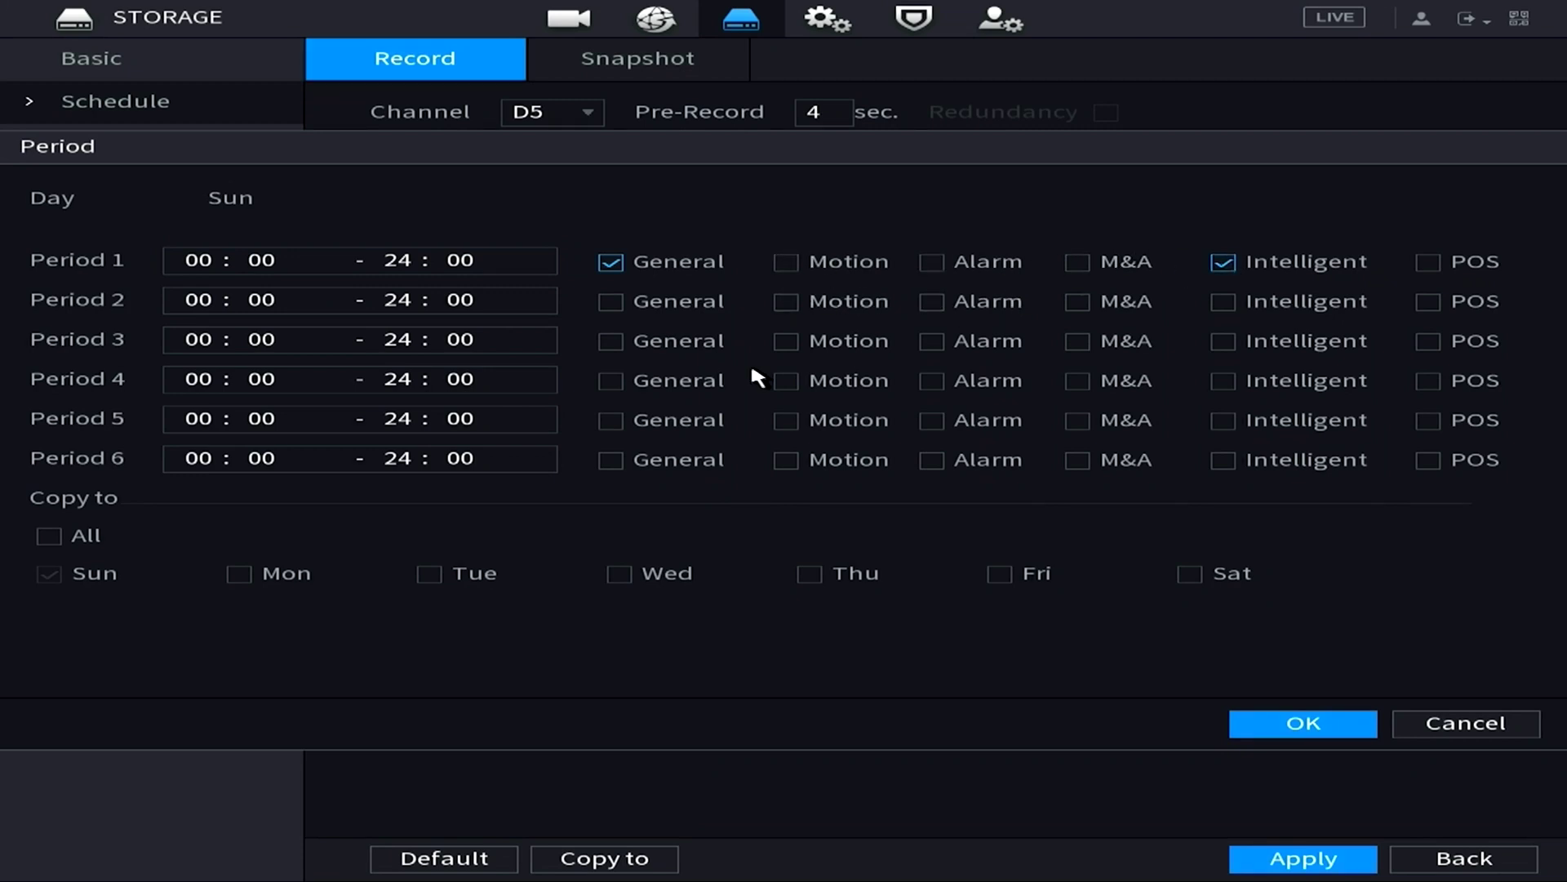
pyautogui.click(50, 537)
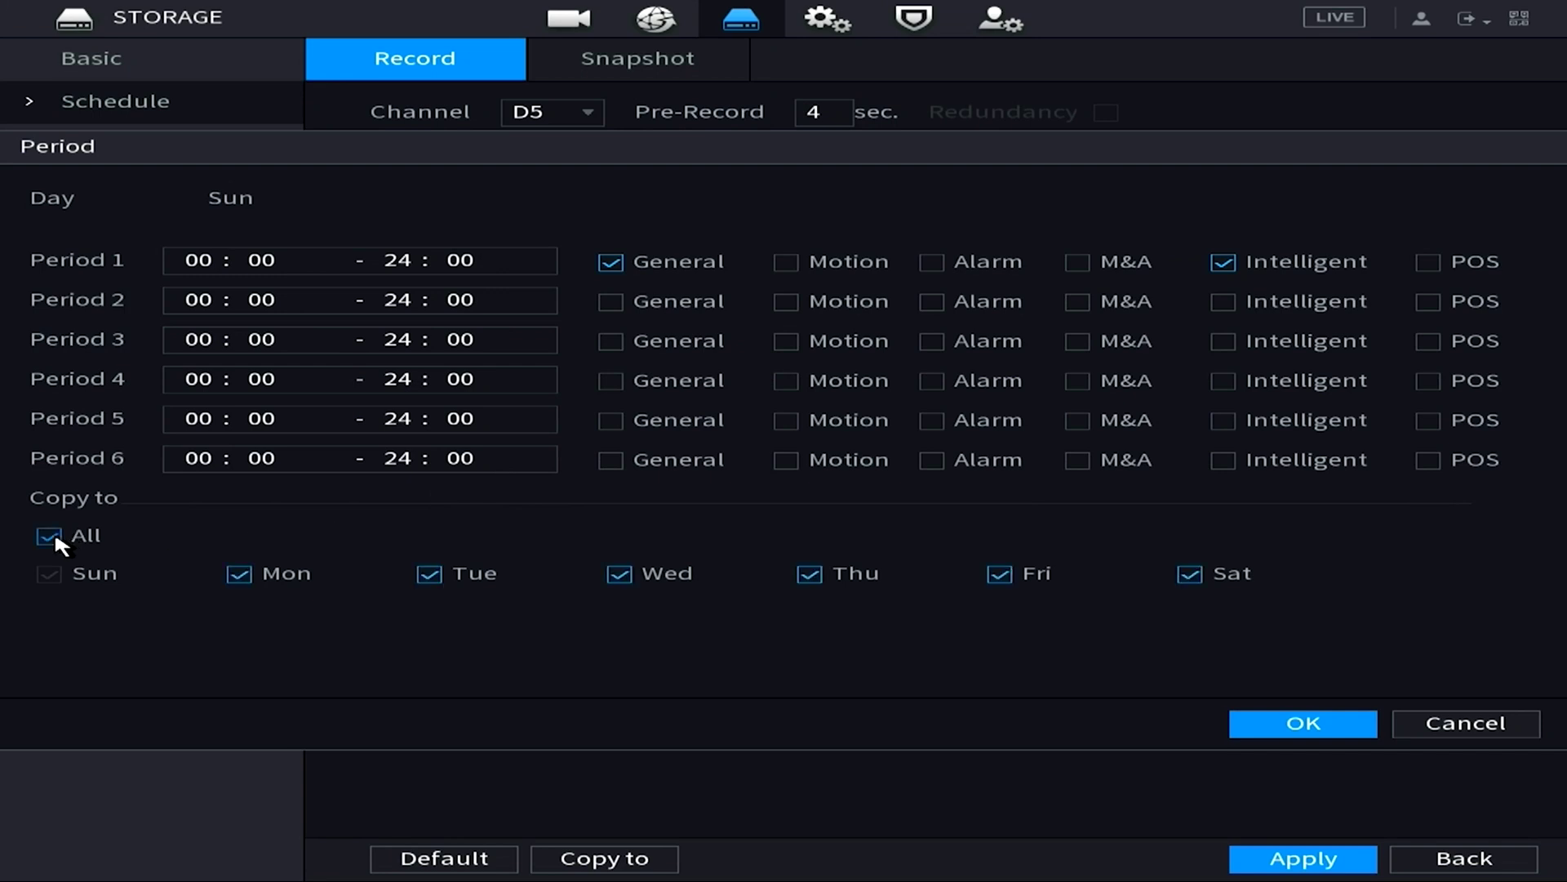
pyautogui.click(1289, 722)
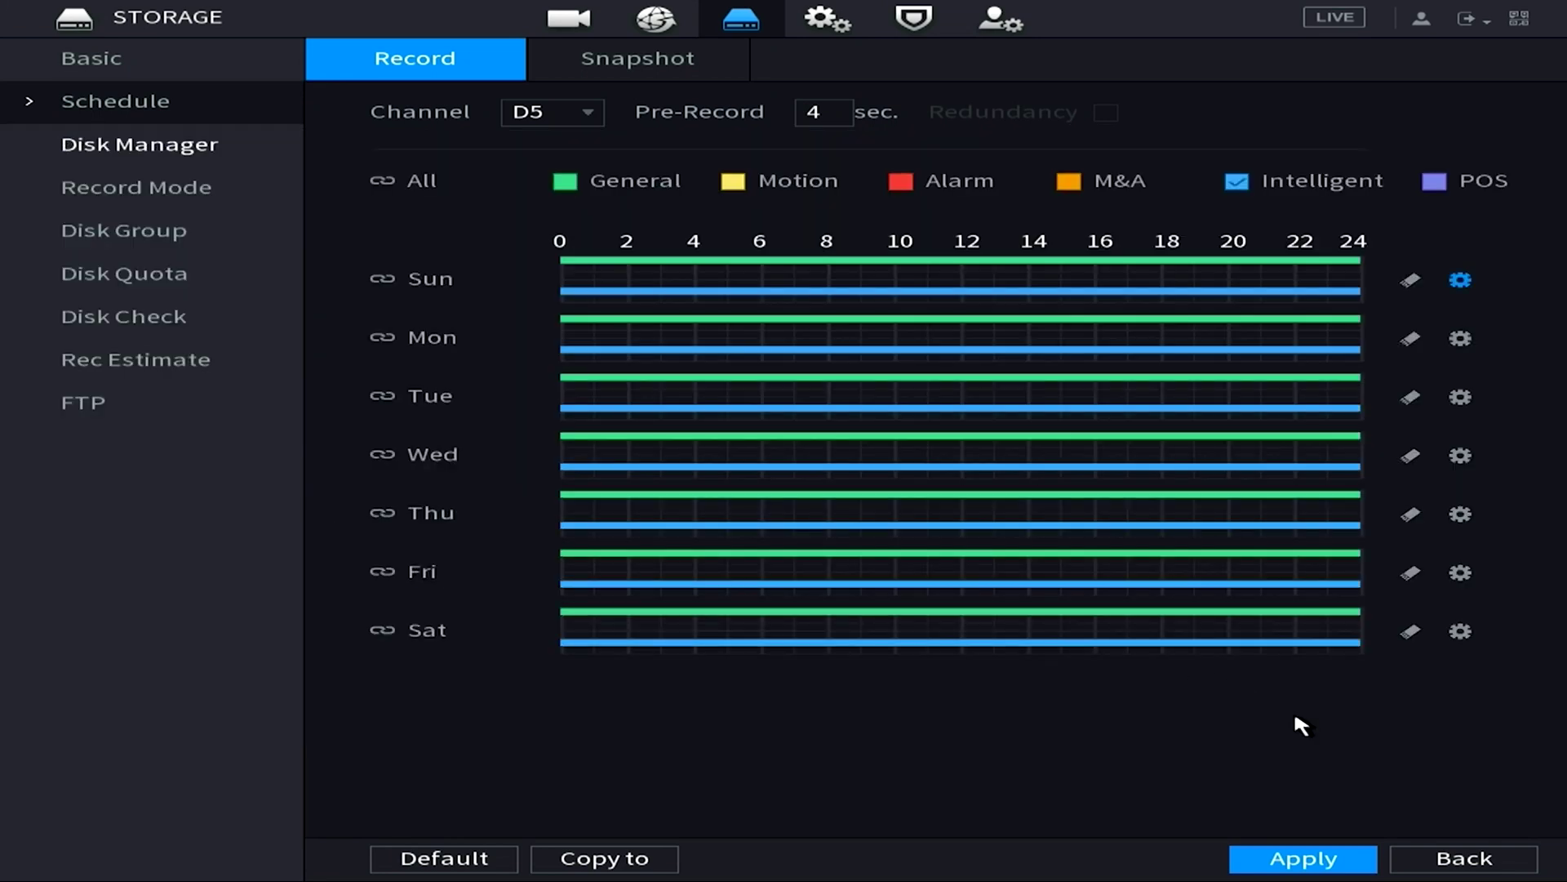
pyautogui.click(1298, 858)
# Remove General recording from every day of D5's schedule, leaving only Intelligent recording, and apply
pyautogui.moveTo(1327, 260)
pyautogui.mouseDown()
pyautogui.moveTo(1356, 266)
pyautogui.moveTo(525, 270)
pyautogui.mouseUp()
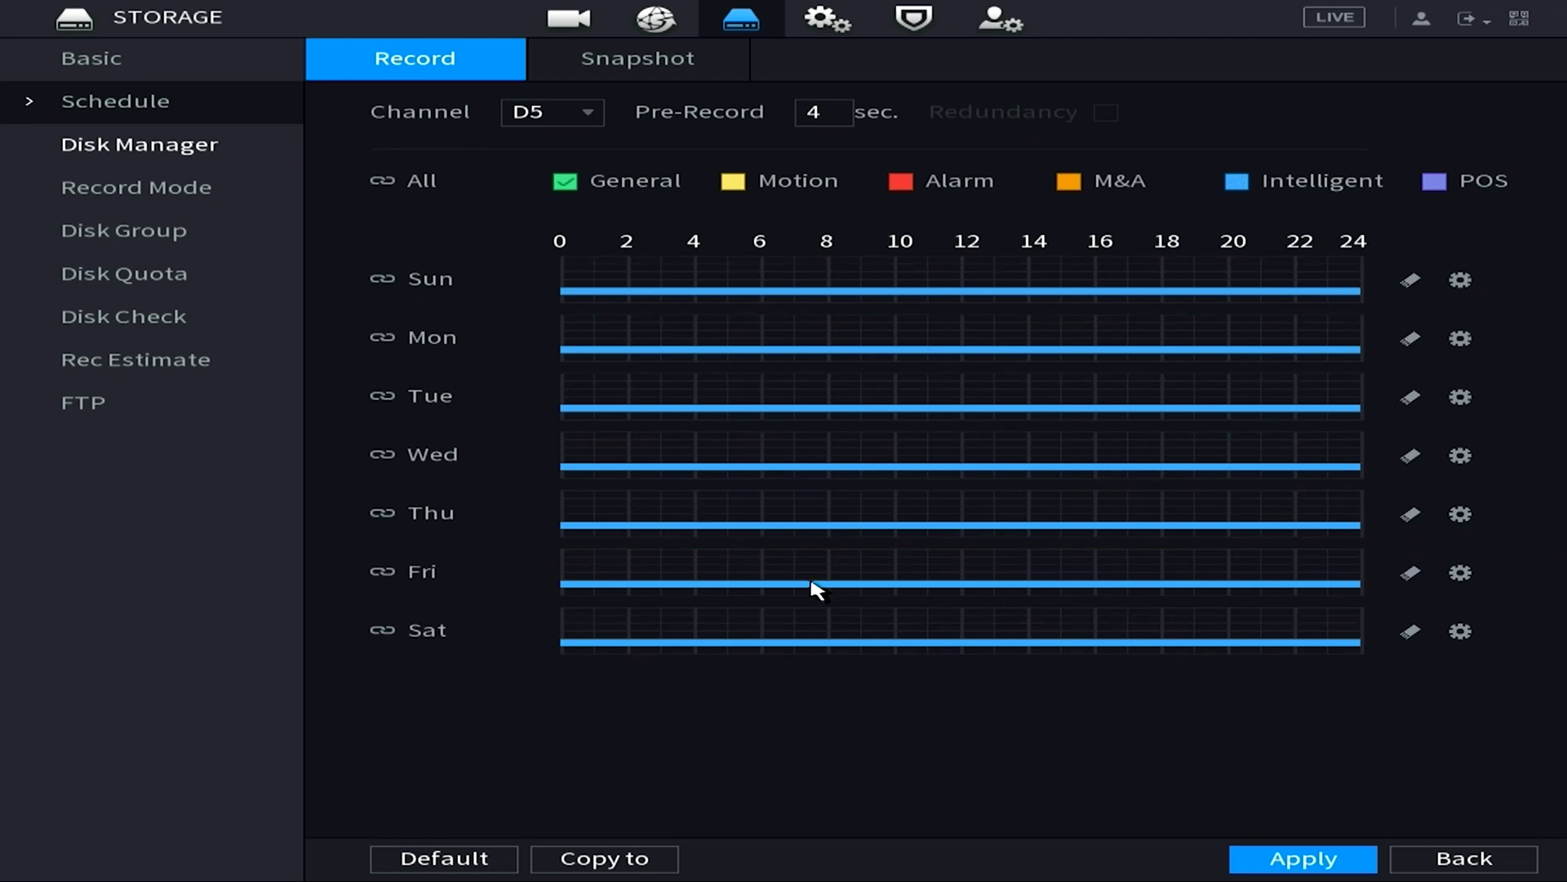
pyautogui.click(1322, 861)
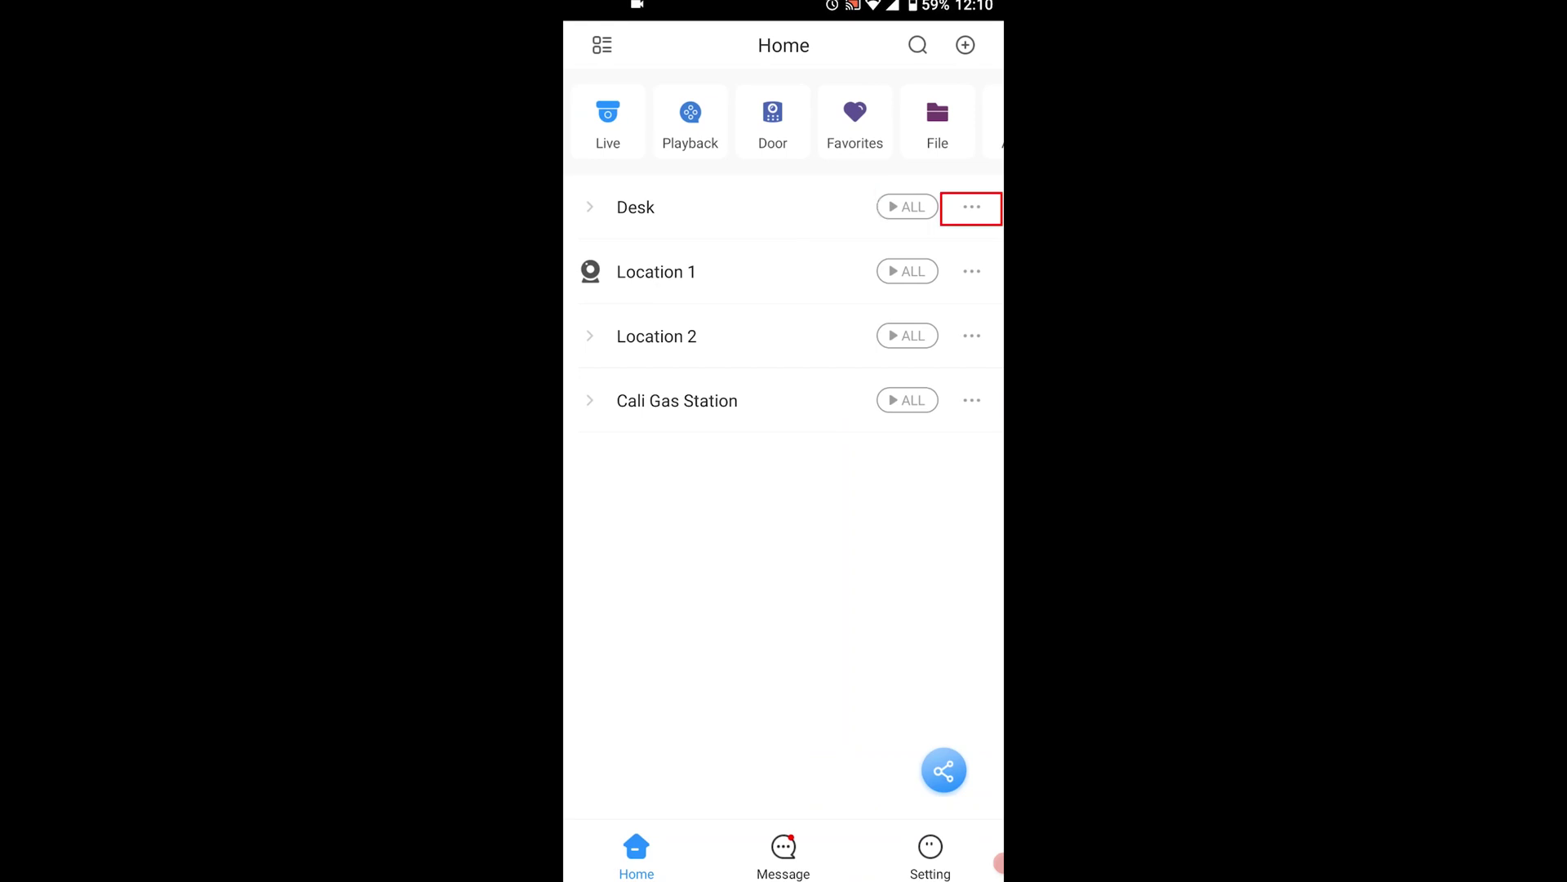
# Turn on notifications for the Desk device and open its Tripwire Alarm channel list under AI Analysis
pyautogui.click(972, 206)
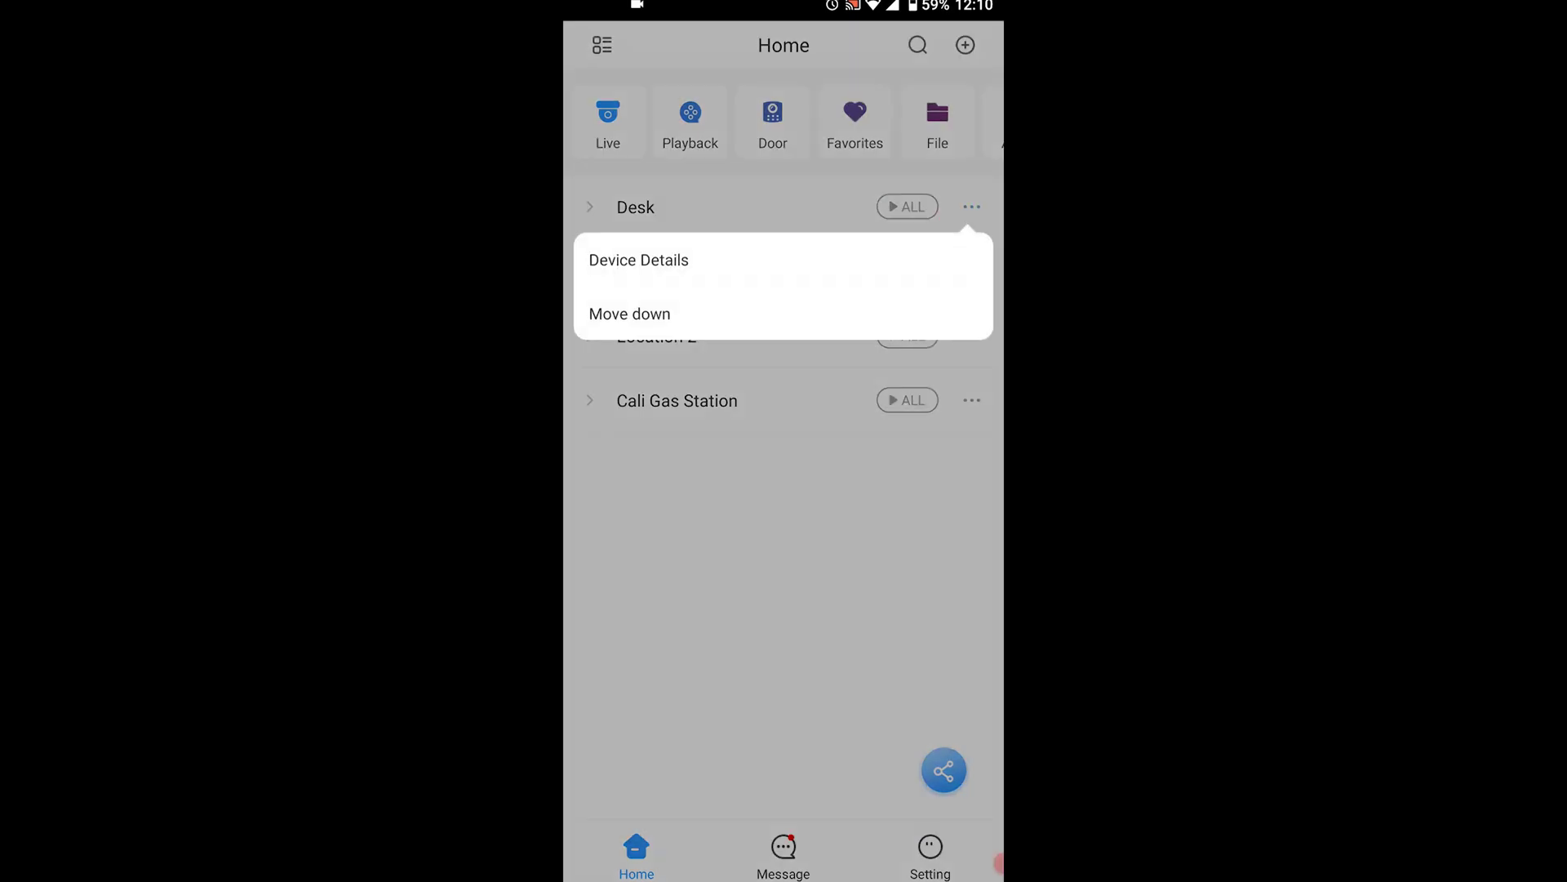
pyautogui.click(638, 259)
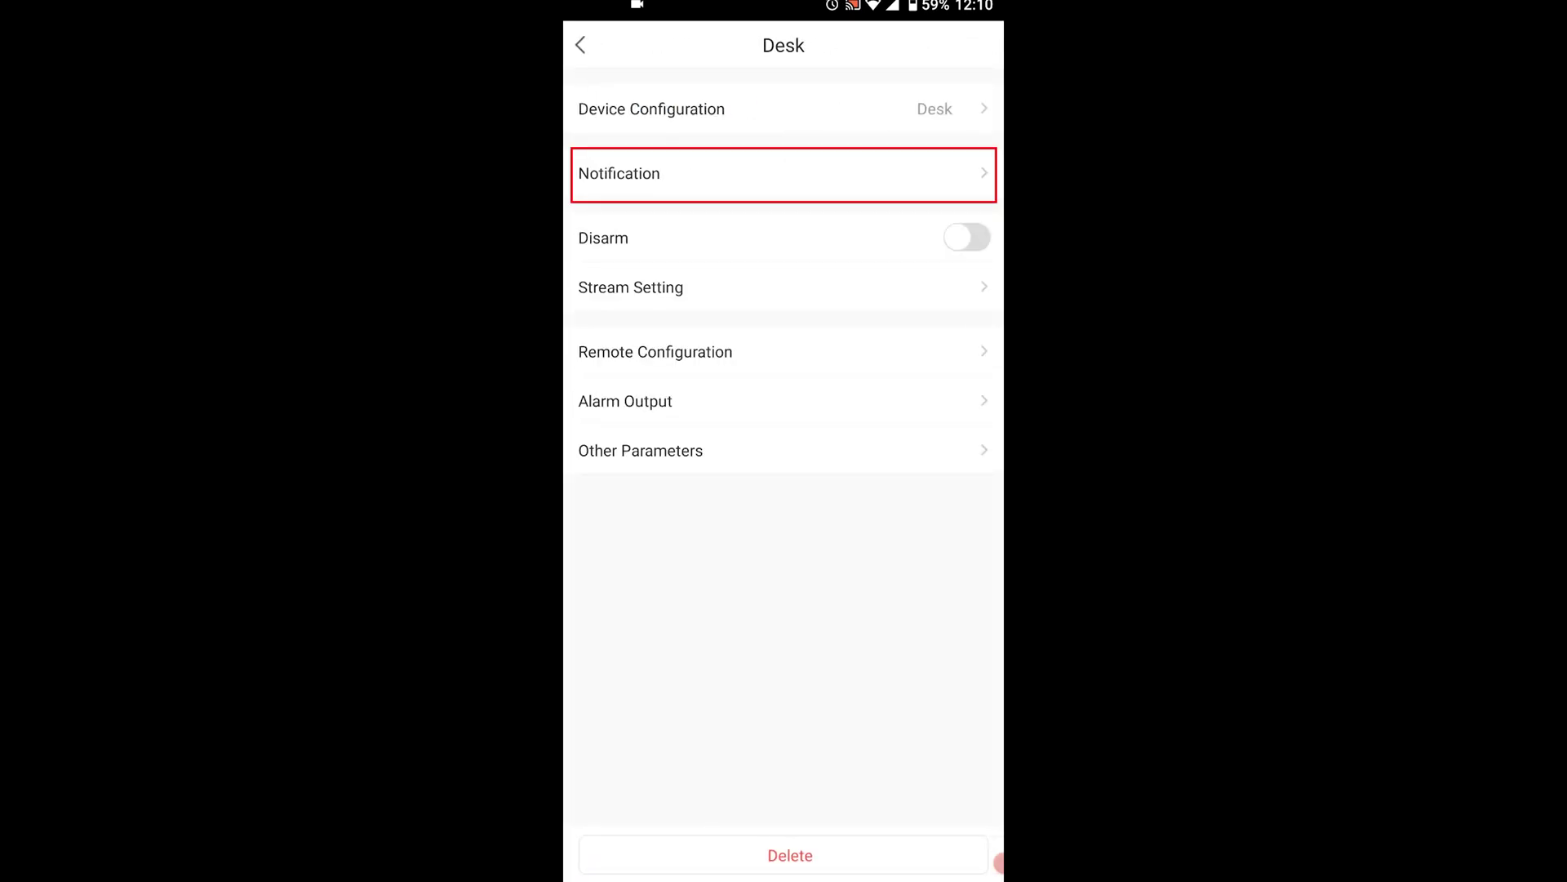
pyautogui.click(782, 173)
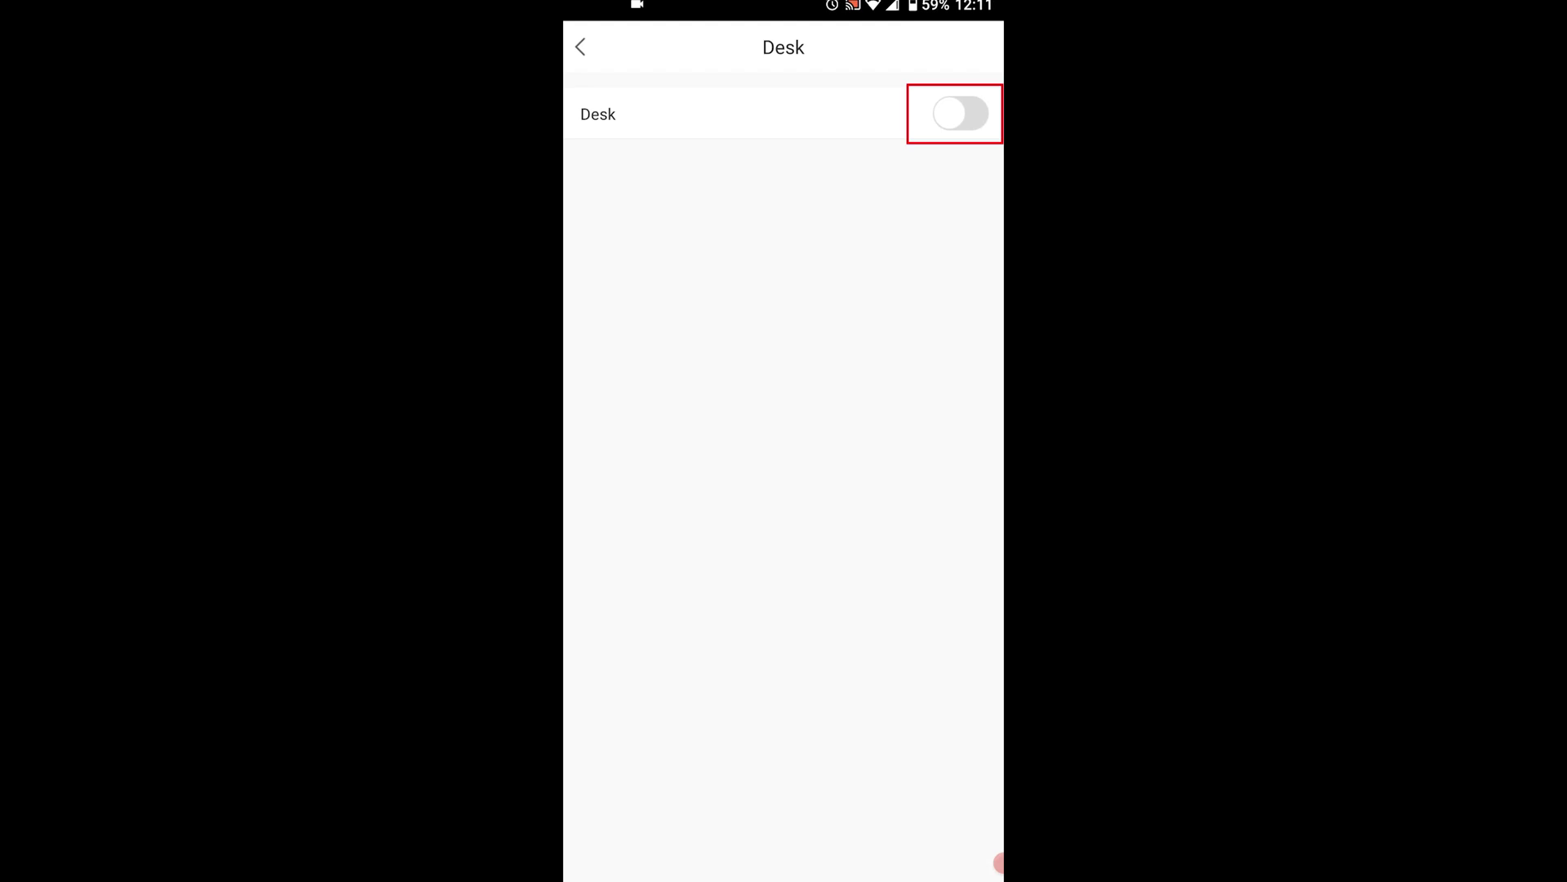
pyautogui.click(961, 113)
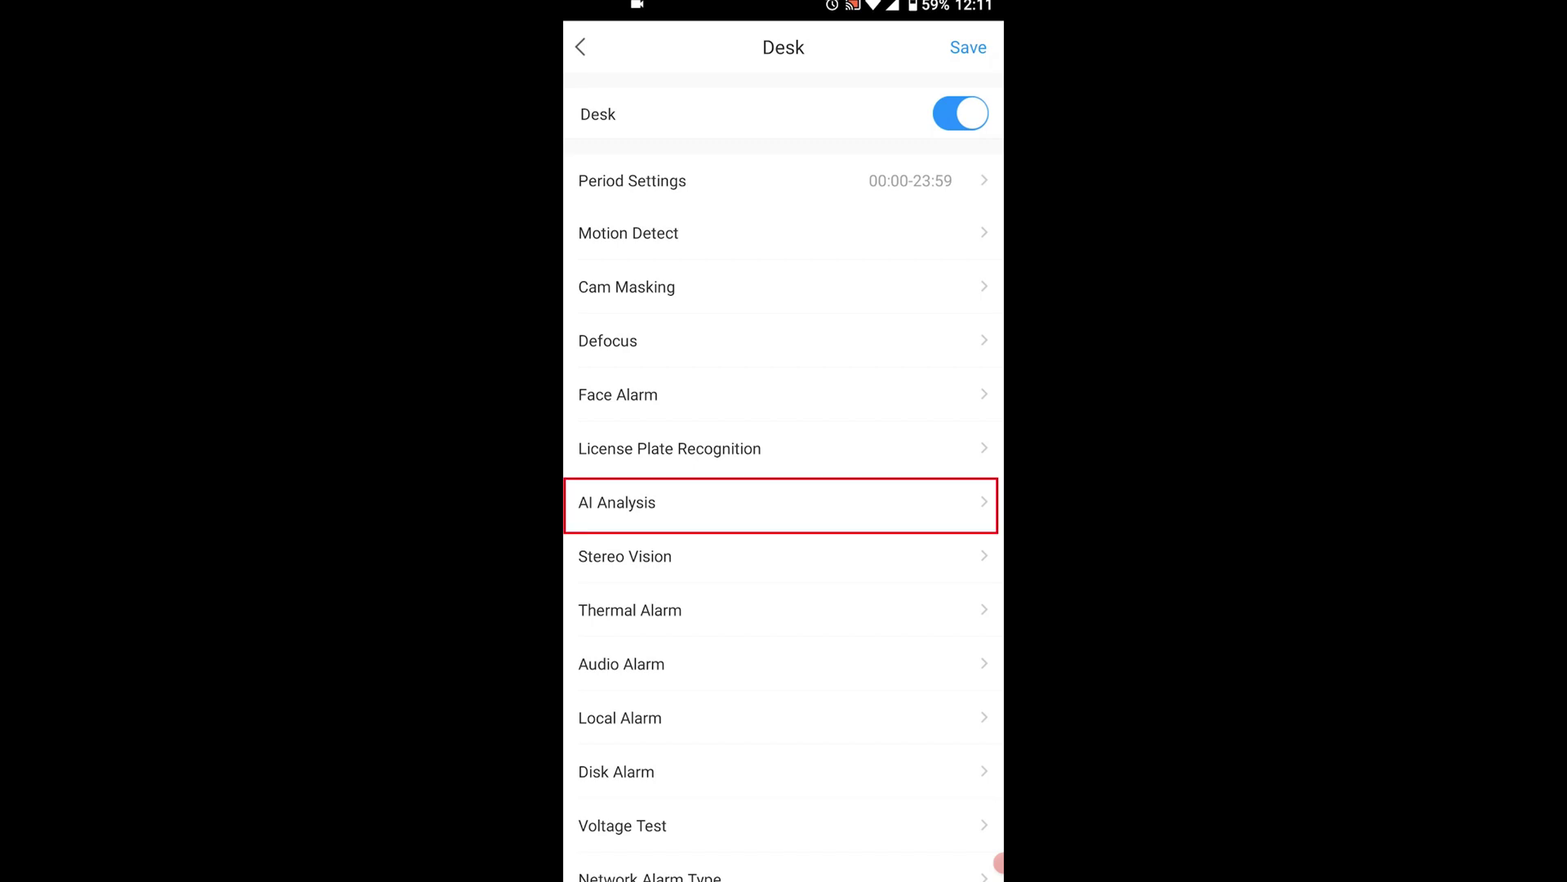
pyautogui.click(781, 503)
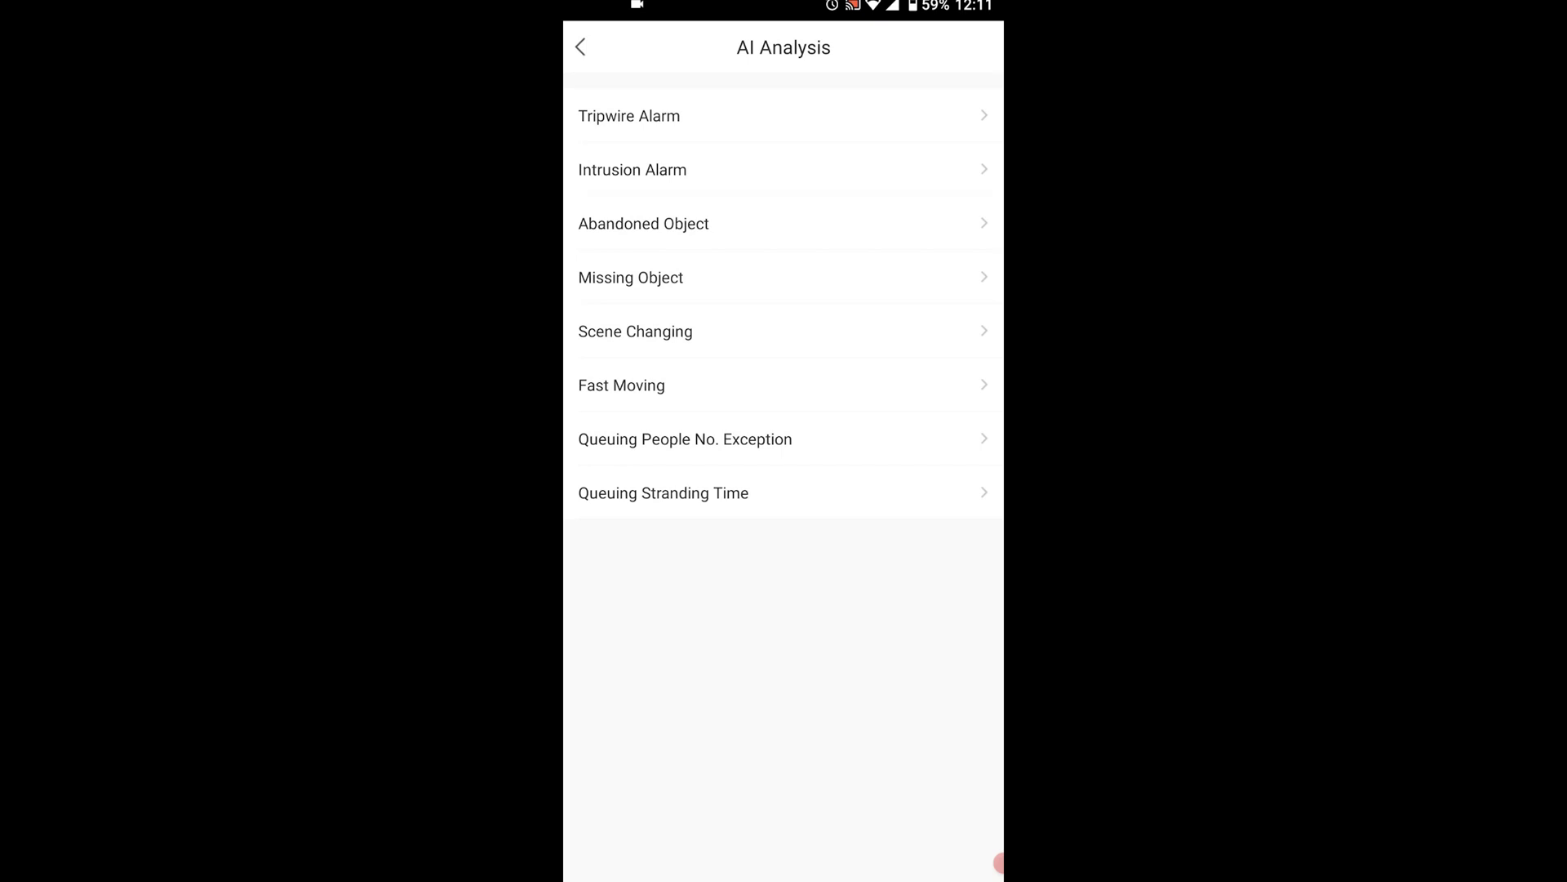
pyautogui.click(629, 115)
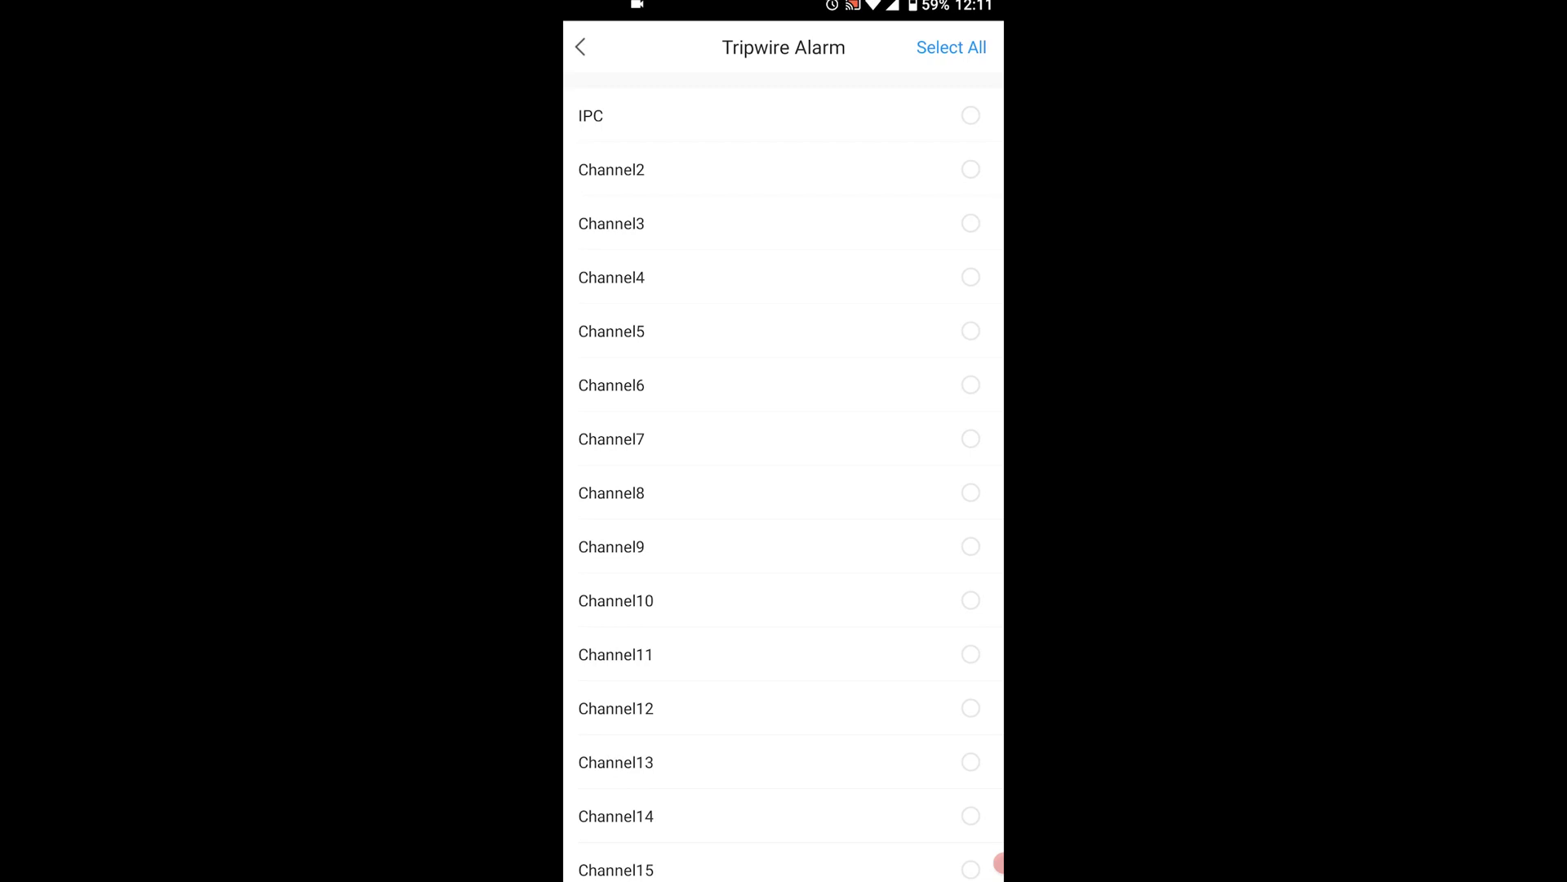
# Try ticking IPC through Channel6 for the tripwire alarm, and select and clear all channels at once
pyautogui.click(971, 115)
pyautogui.click(971, 169)
pyautogui.click(970, 169)
pyautogui.click(971, 115)
pyautogui.click(971, 331)
pyautogui.click(971, 276)
pyautogui.click(970, 223)
pyautogui.click(970, 385)
pyautogui.click(971, 169)
pyautogui.click(970, 115)
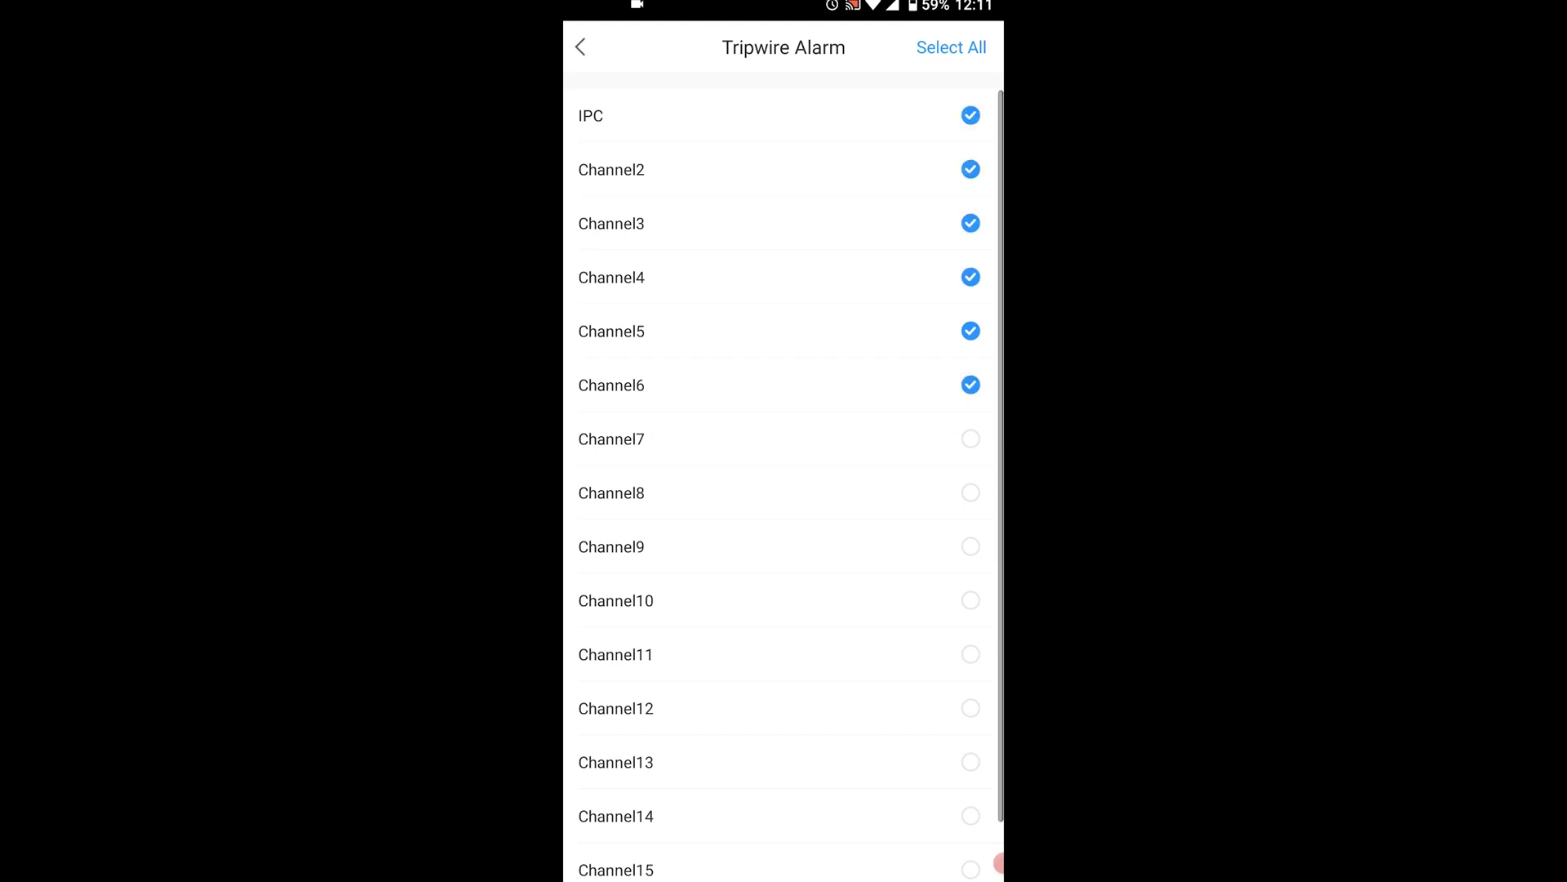
pyautogui.click(951, 47)
pyautogui.click(949, 46)
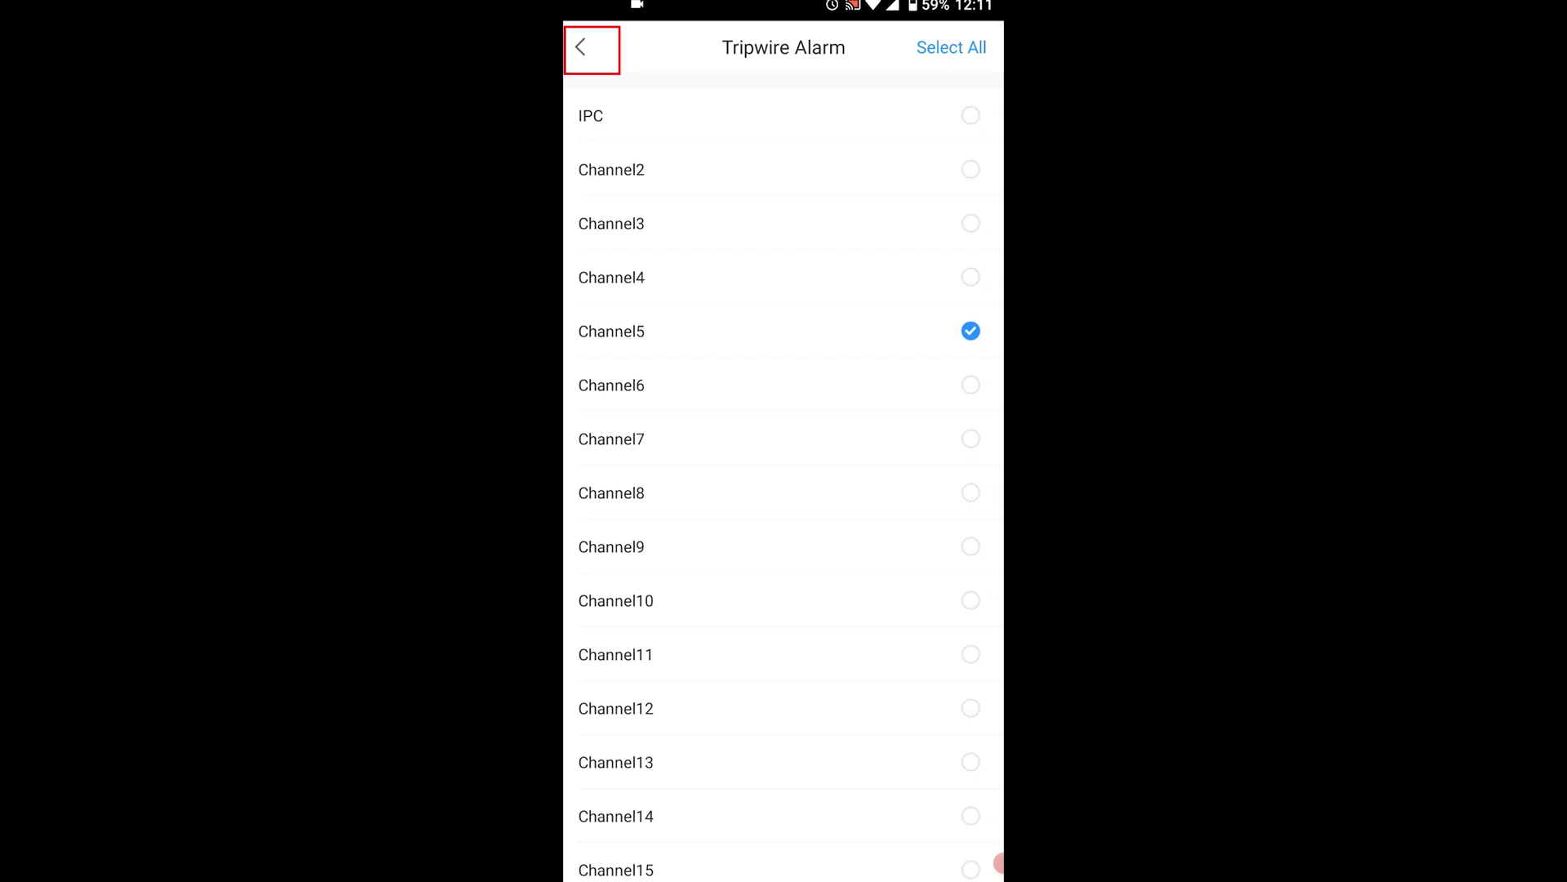
# Choose only Channel5 for the Tripwire Alarm and save the Desk device's notification settings
pyautogui.click(580, 47)
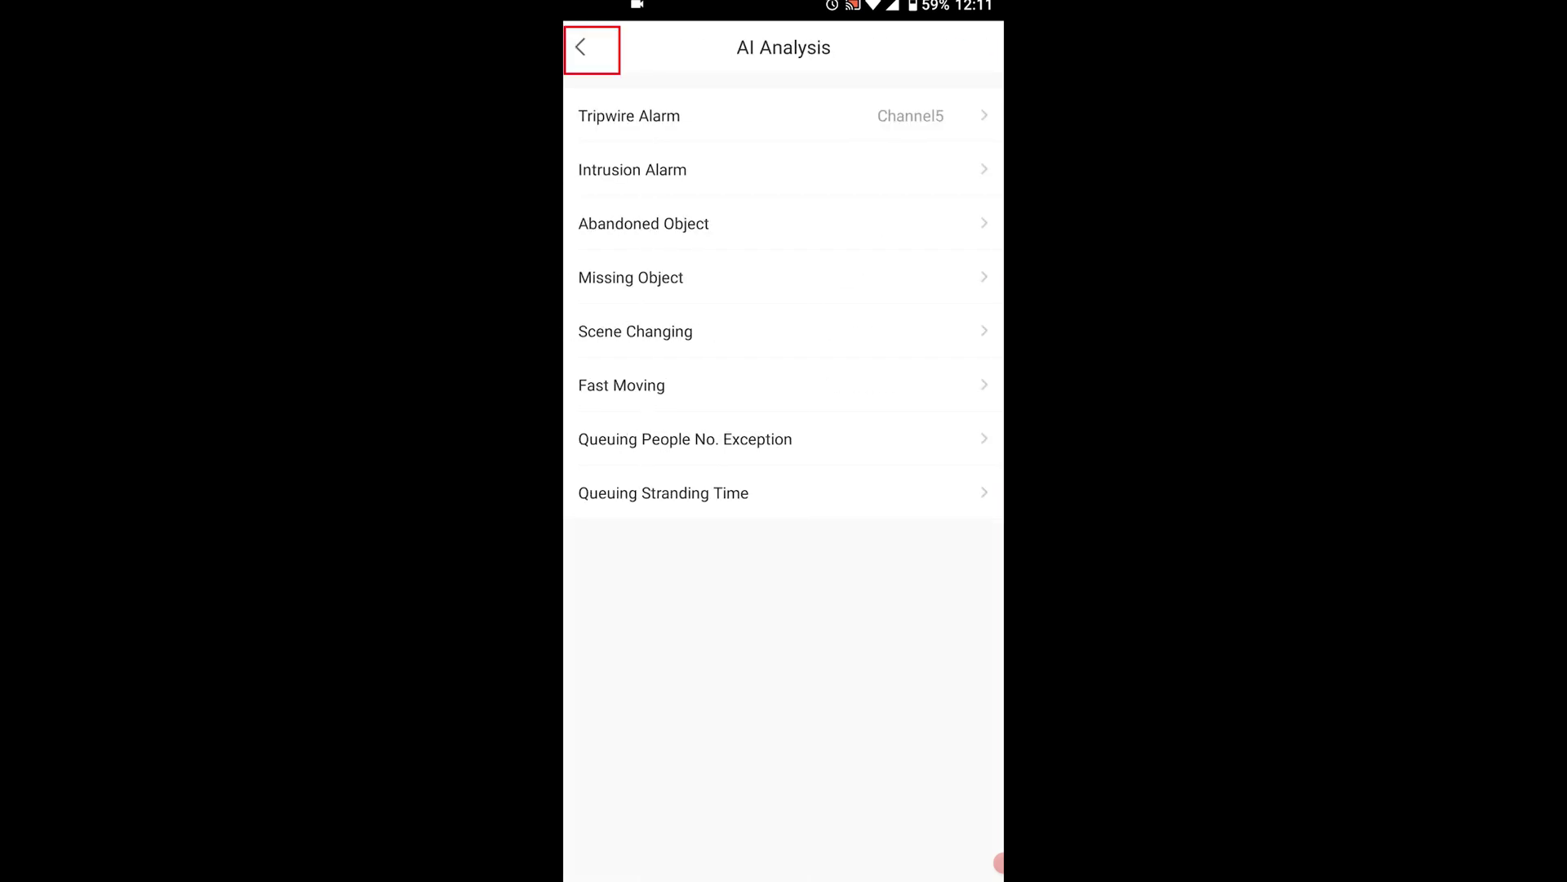
pyautogui.click(580, 47)
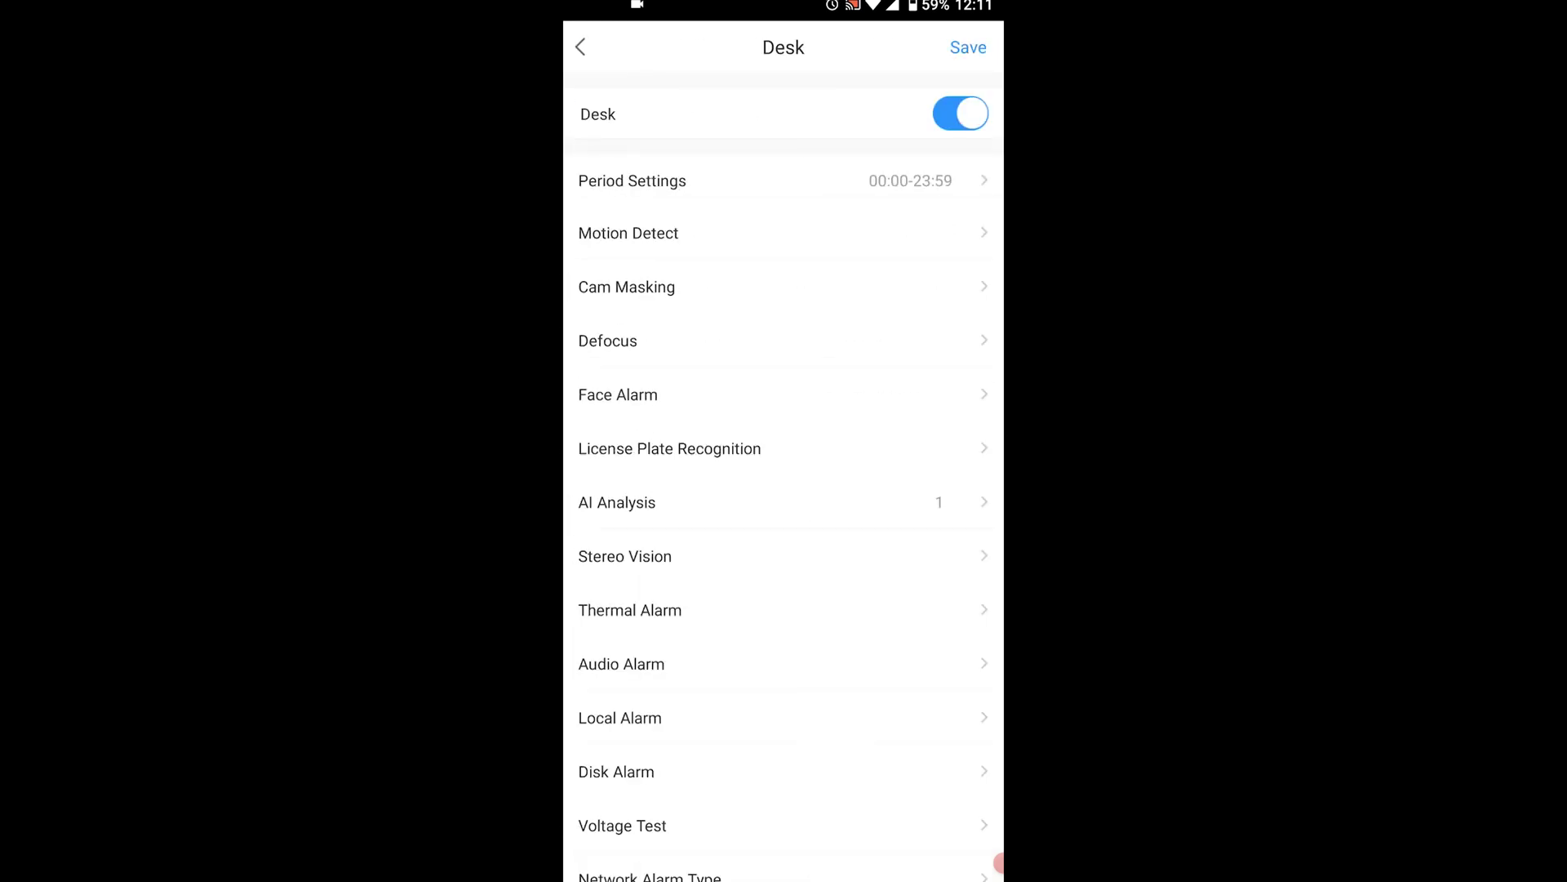
pyautogui.click(969, 48)
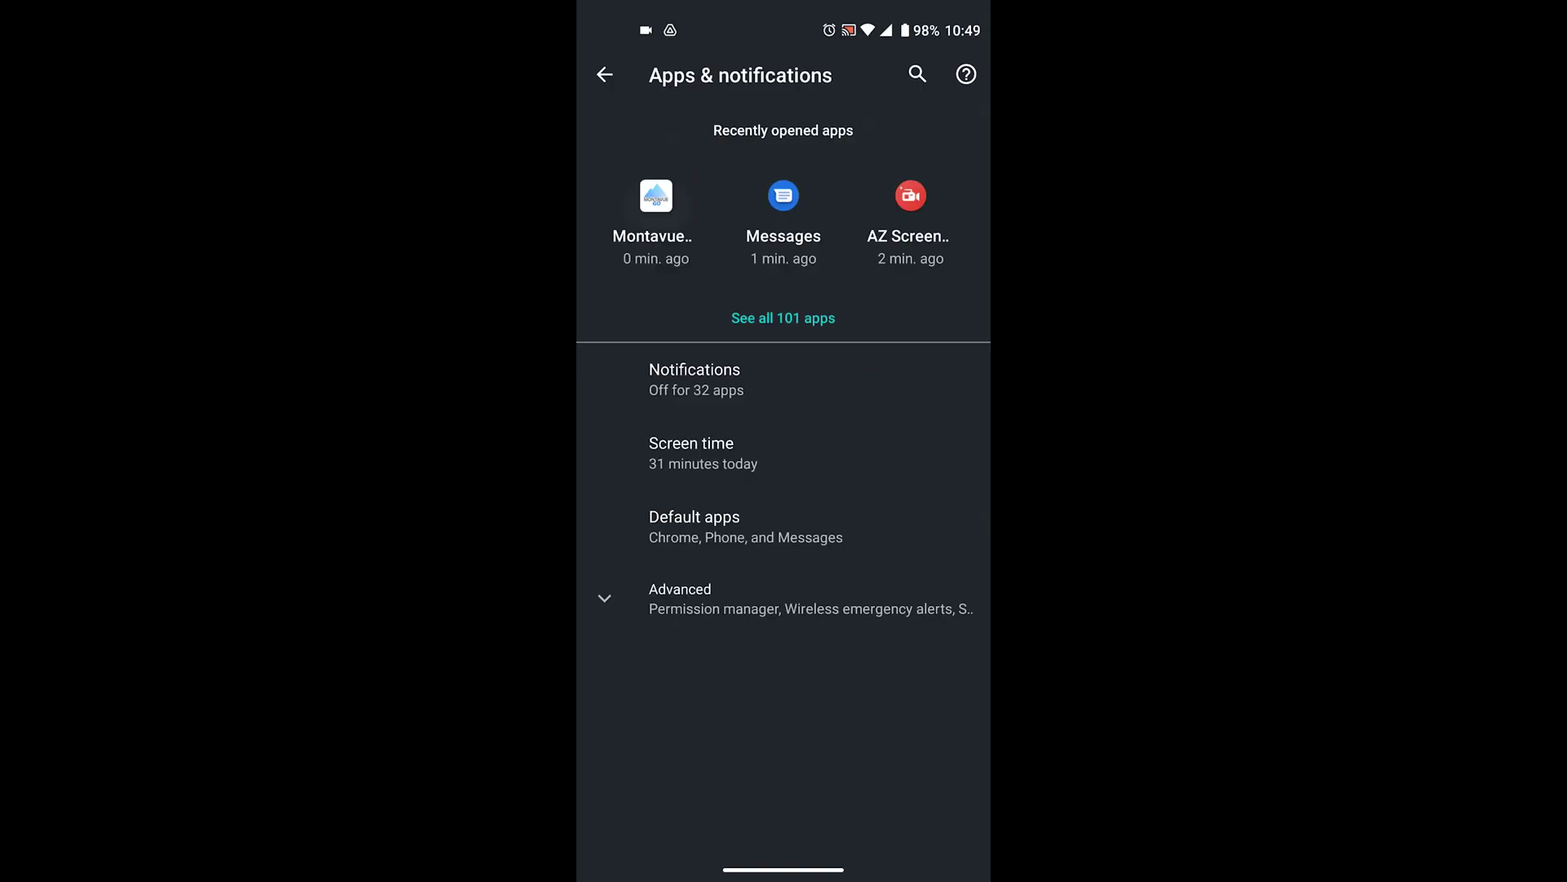
# Switch to the phone's Apps & notifications settings and review the permissions of the MontavueGO app
pyautogui.click(656, 220)
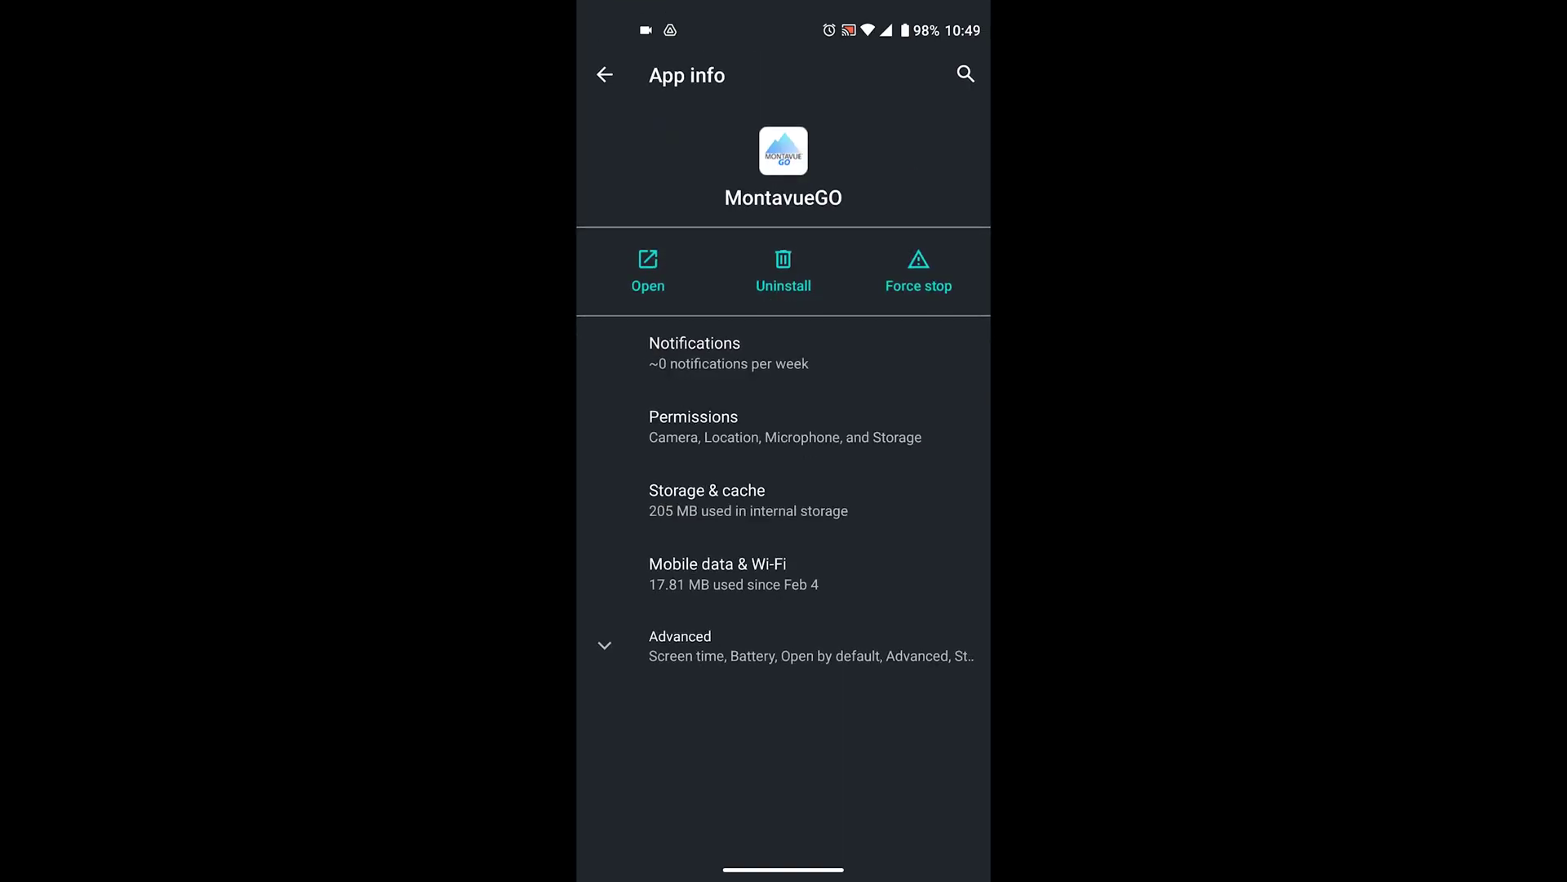
pyautogui.click(784, 426)
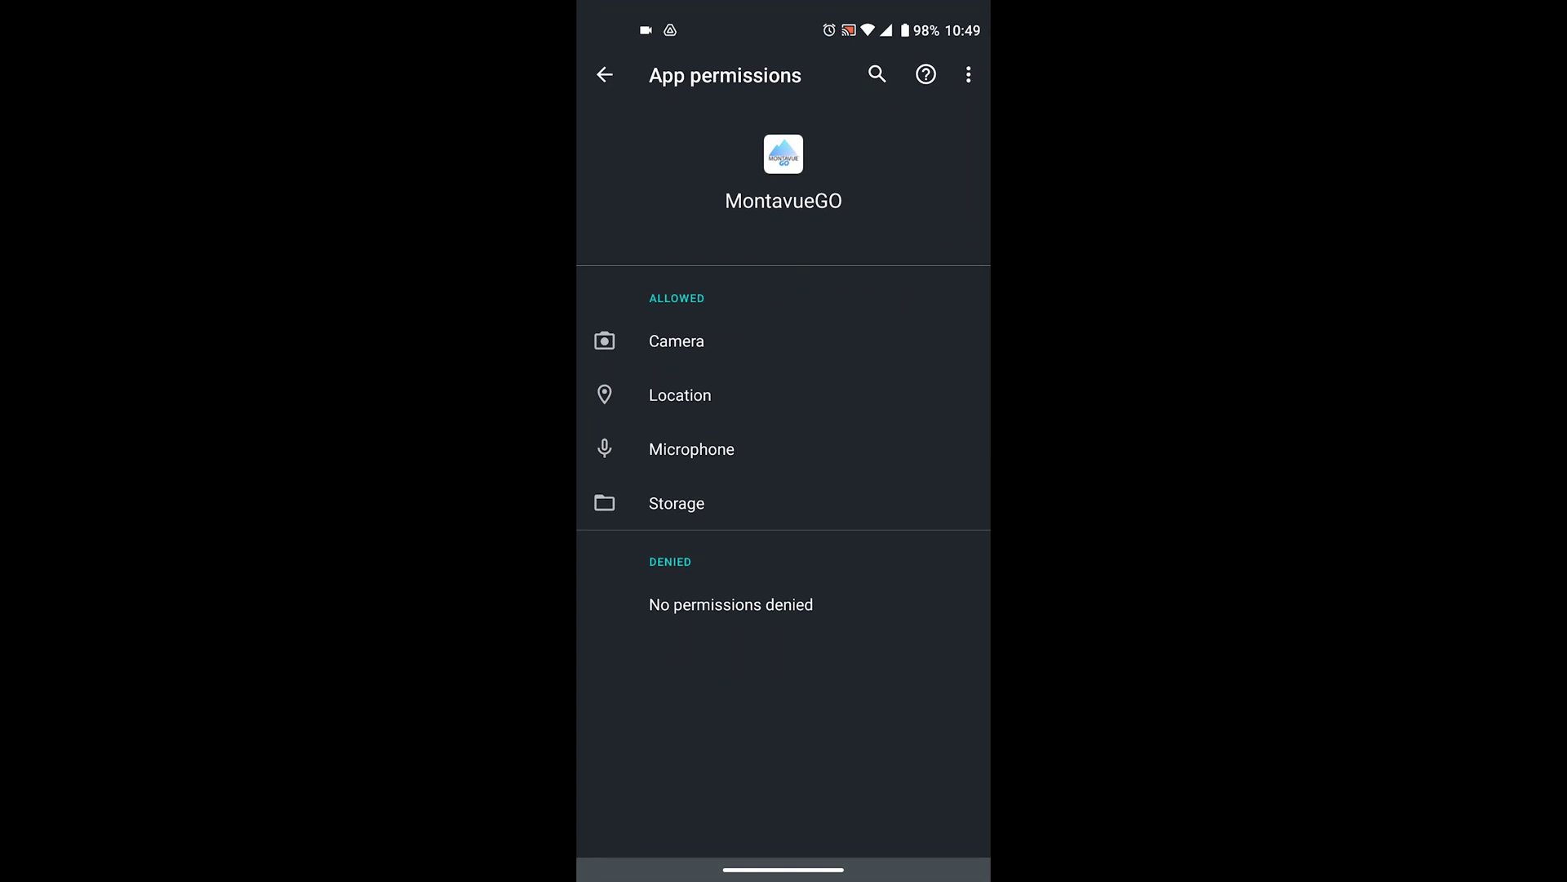